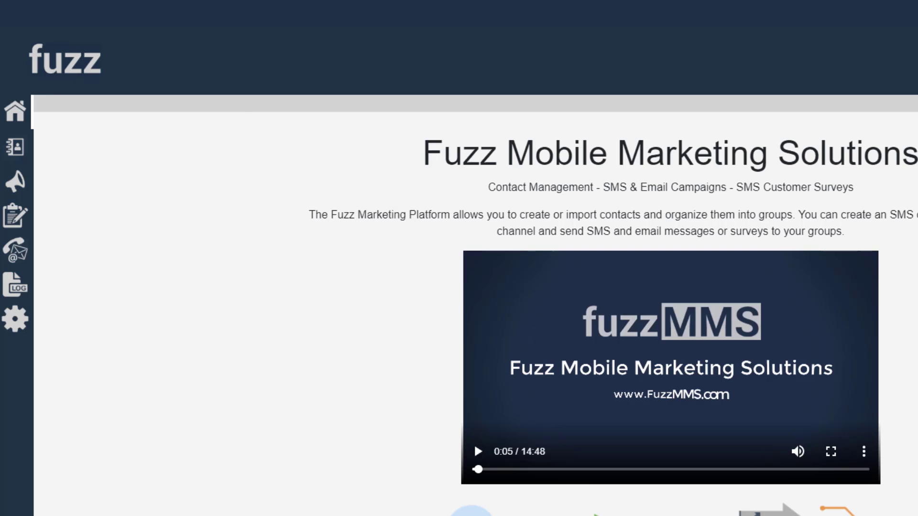
Open the Companies list in Contact Management and select the B-Scada company.
{"action": "left_click", "coordinate": [14, 147]}
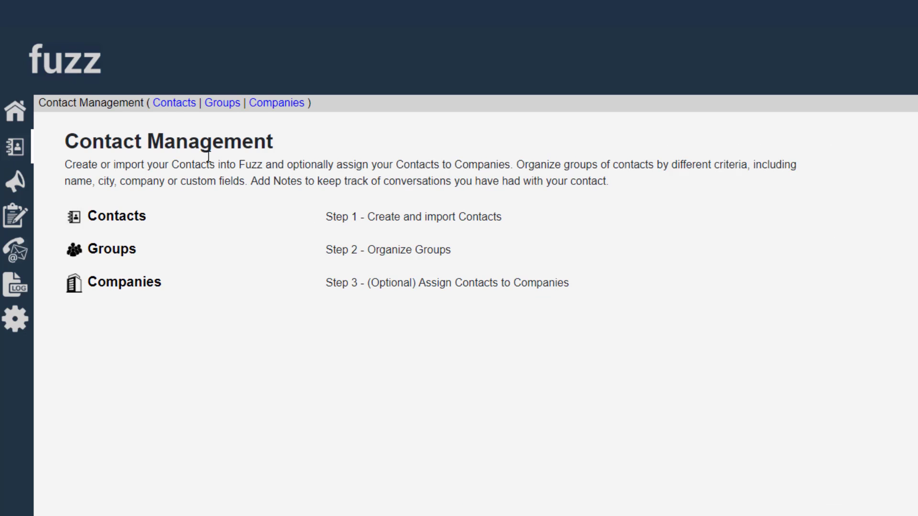
{"action": "left_click", "coordinate": [289, 104]}
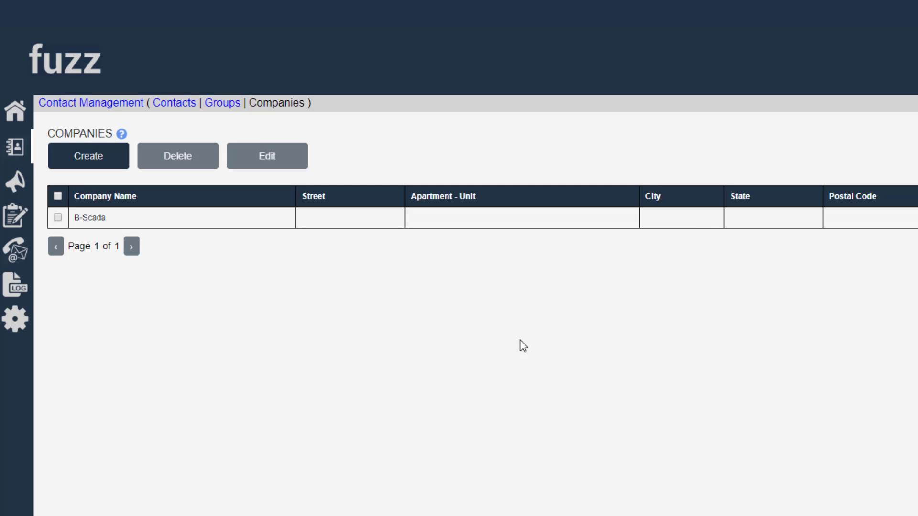
{"action": "left_click", "coordinate": [193, 221]}
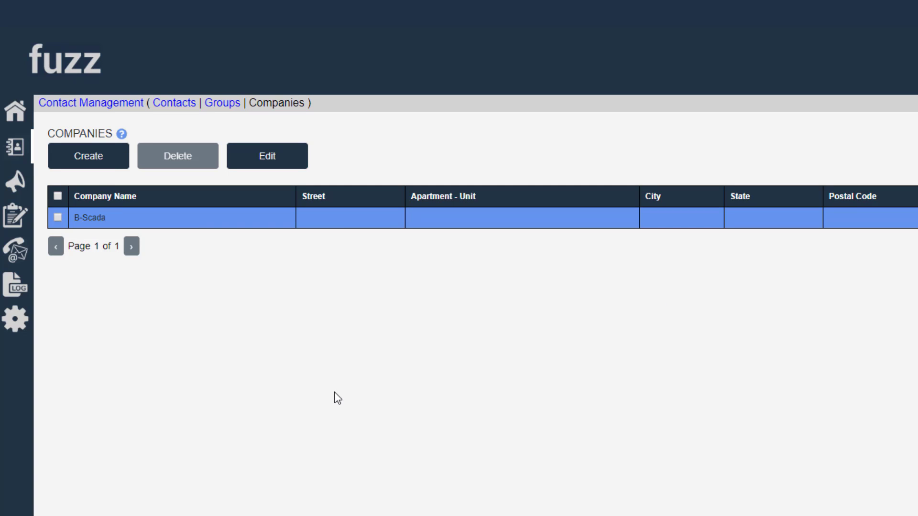
Create a company named IBM, fill its remaining details from the first saved Florida address suggestion, and save it.
{"action": "left_click", "coordinate": [91, 154]}
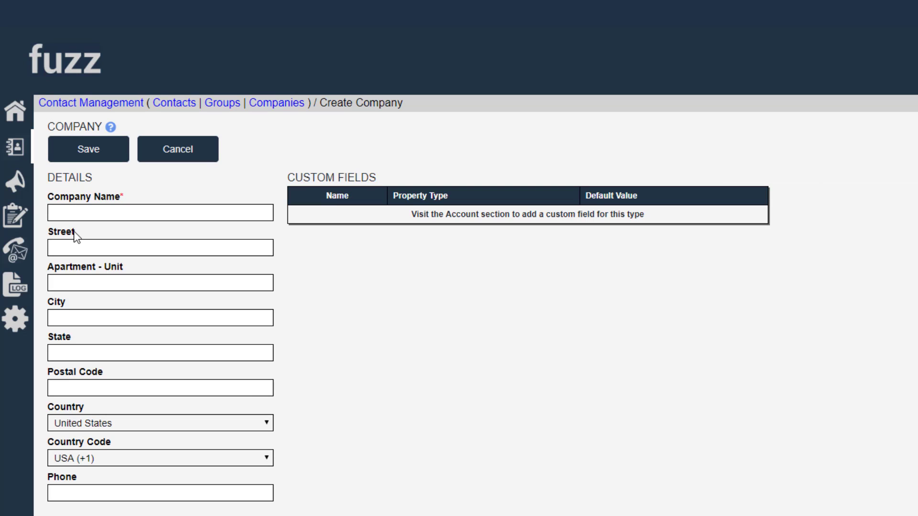
{"action": "left_click", "coordinate": [85, 214]}
{"action": "type", "text": "IBM"}
{"action": "left_click", "coordinate": [123, 354]}
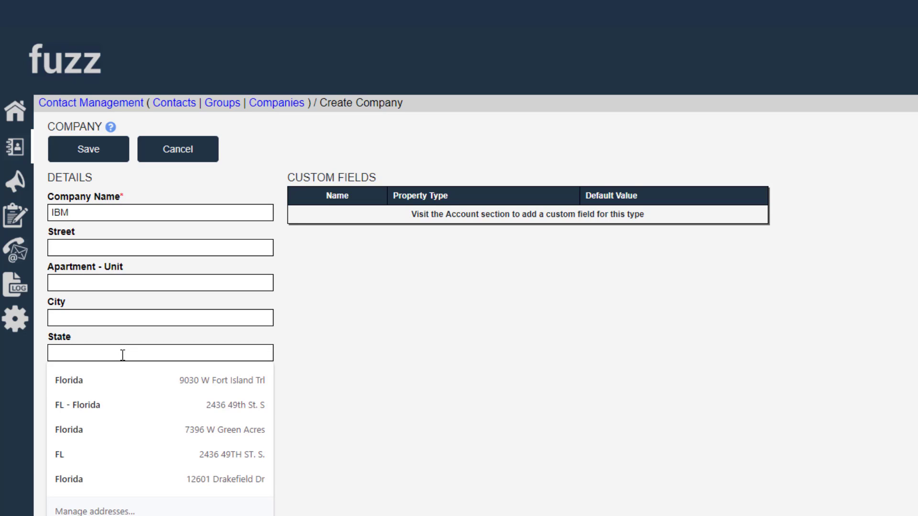
{"action": "left_click", "coordinate": [90, 380]}
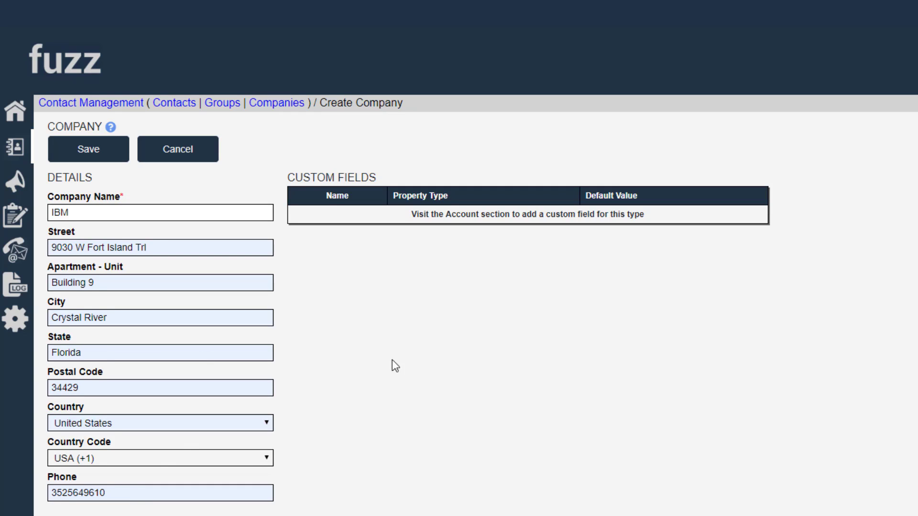
{"action": "left_click", "coordinate": [90, 152]}
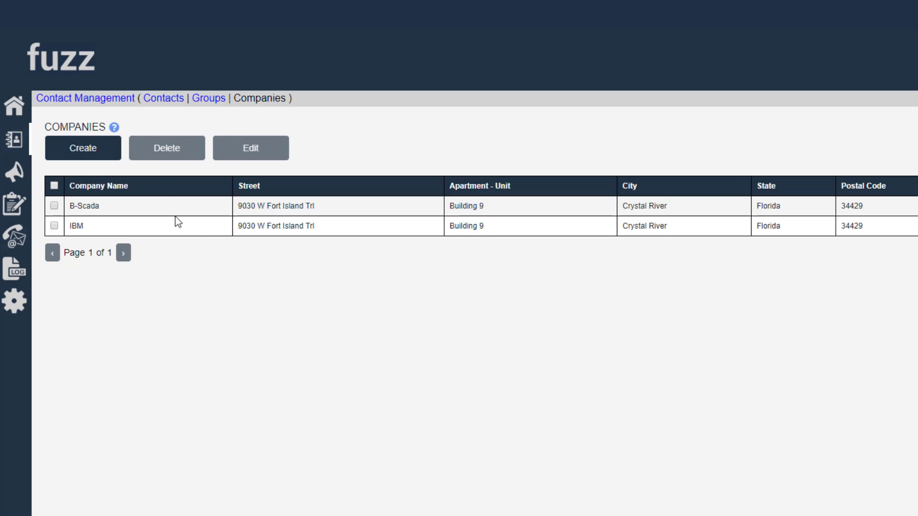
Open the third contact's record for editing and review the choices for its Company field without changing the assignment.
{"action": "left_click", "coordinate": [163, 100]}
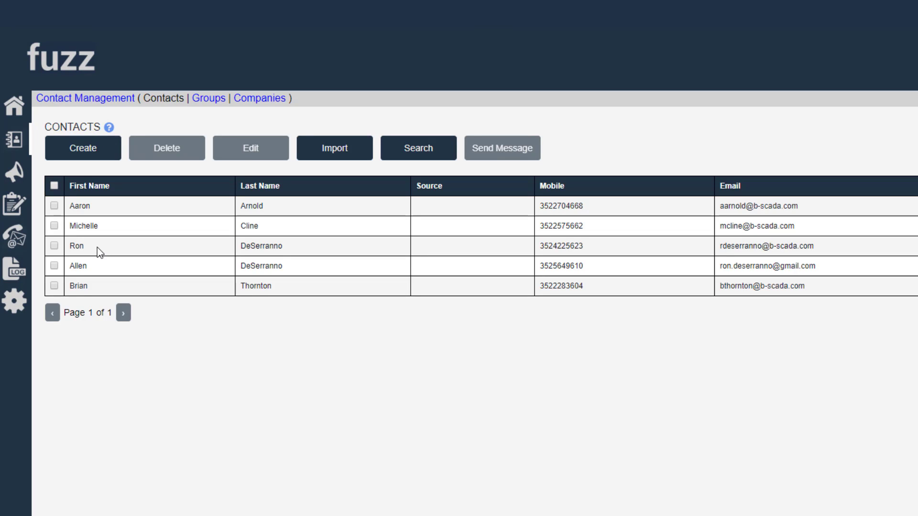
{"action": "left_click", "coordinate": [97, 248]}
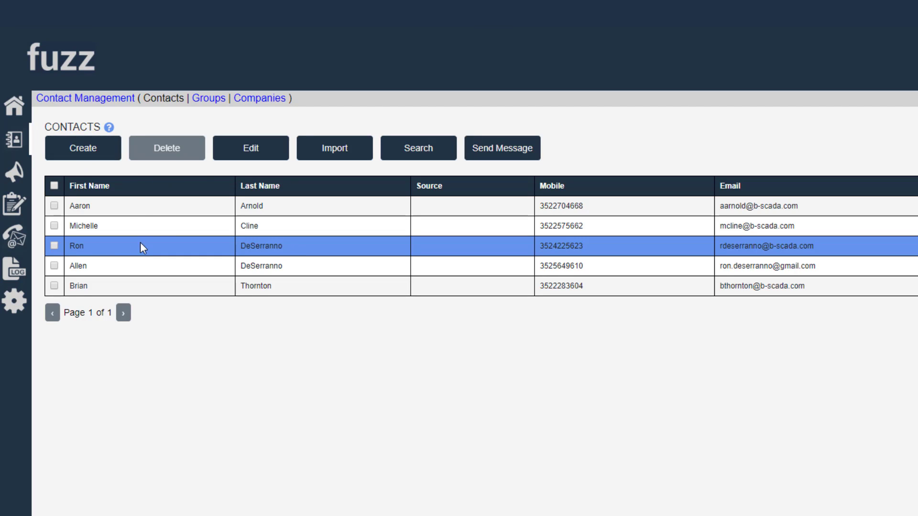
{"action": "left_click", "coordinate": [242, 156]}
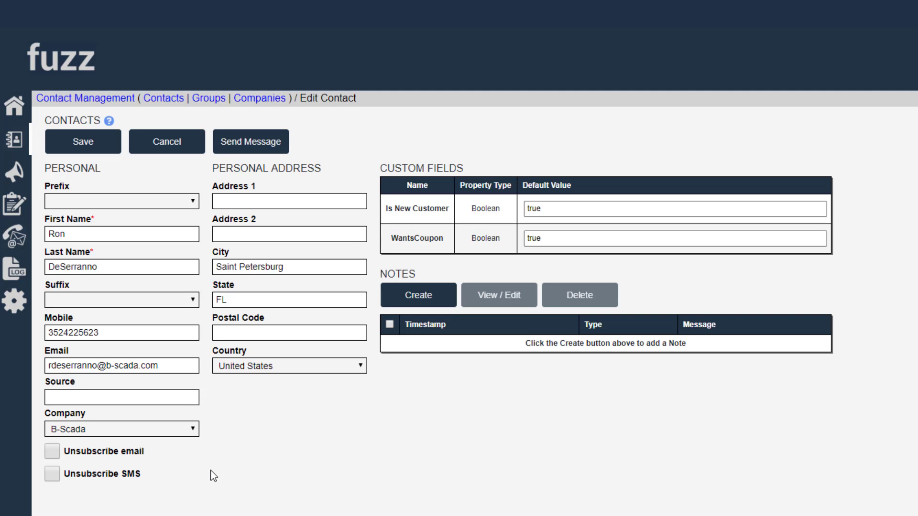
{"action": "left_click", "coordinate": [179, 433]}
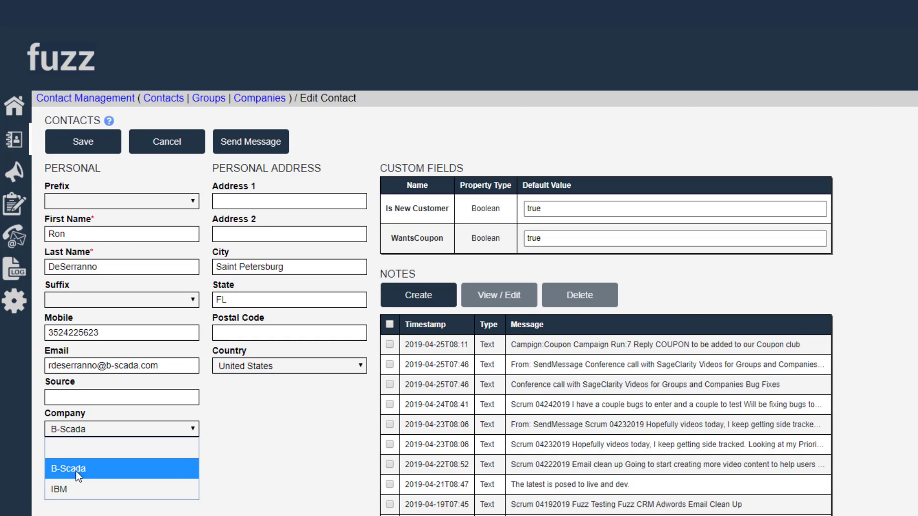
{"action": "left_click", "coordinate": [285, 453]}
{"action": "left_click", "coordinate": [111, 431]}
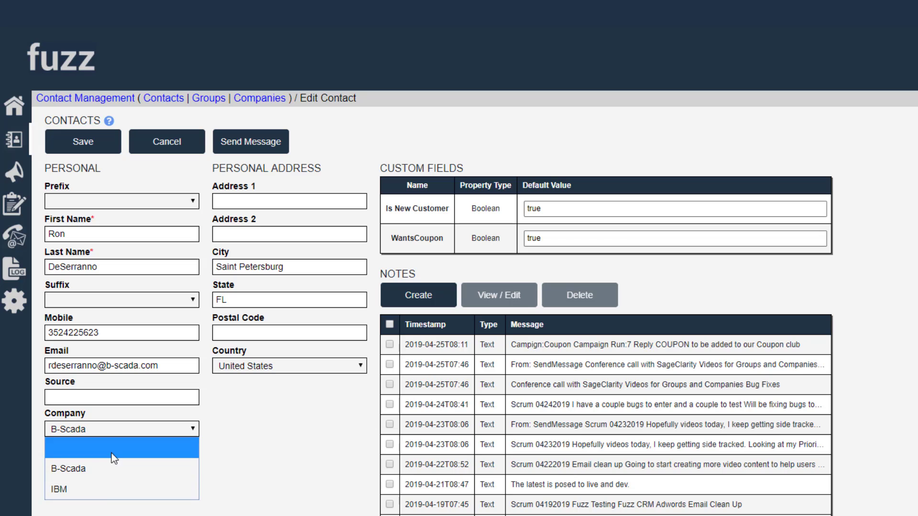
{"action": "left_click", "coordinate": [237, 440]}
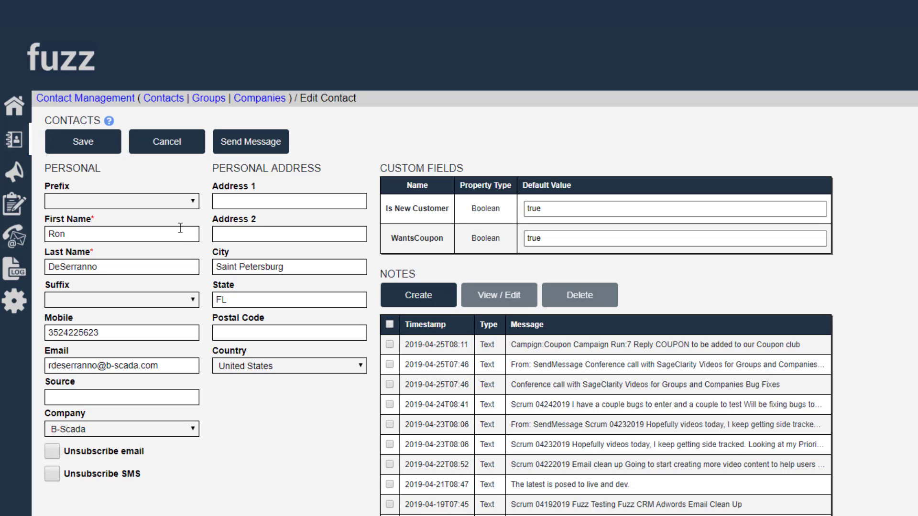
Start a new contact group and name it Test Group.
{"action": "left_click", "coordinate": [208, 99]}
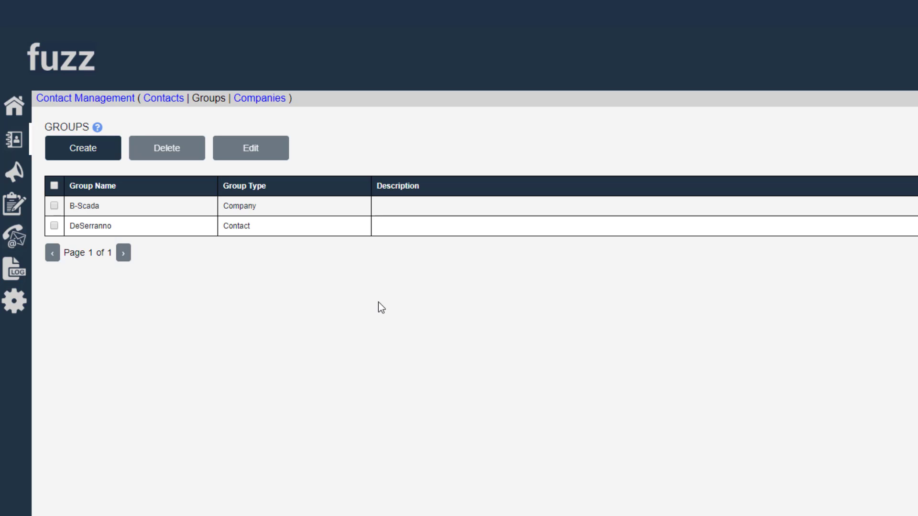
{"action": "left_click", "coordinate": [90, 158]}
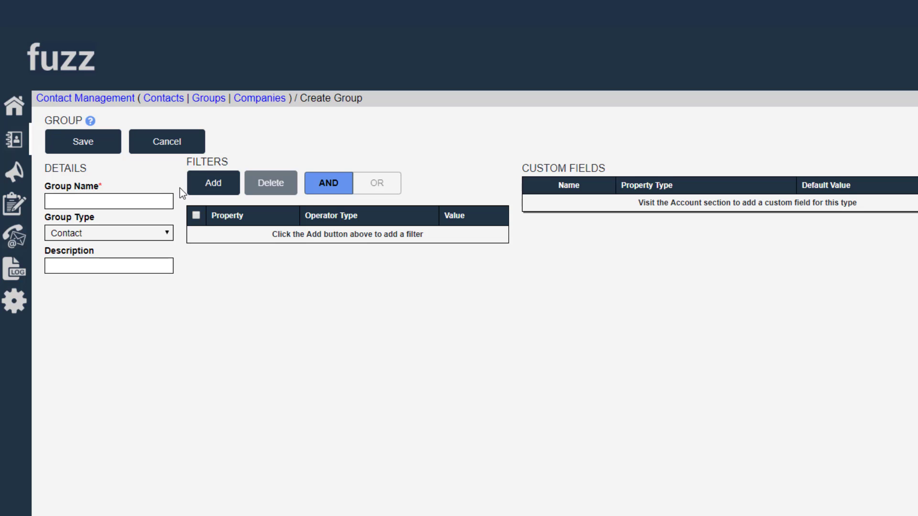
{"action": "left_click", "coordinate": [82, 202]}
{"action": "type", "text": "Test Group"}
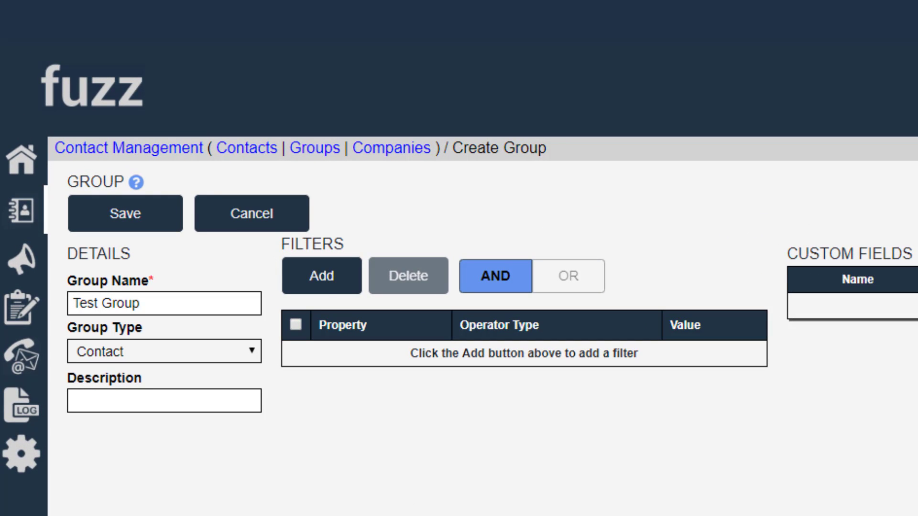
Keep the group type as Contact and add a group filter for State Equals Florida.
{"action": "left_click", "coordinate": [330, 276]}
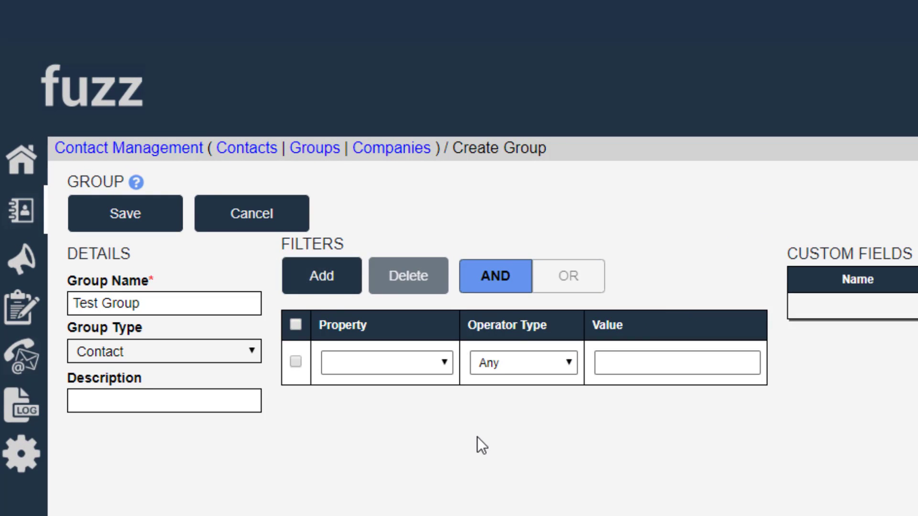
{"action": "left_click", "coordinate": [95, 352]}
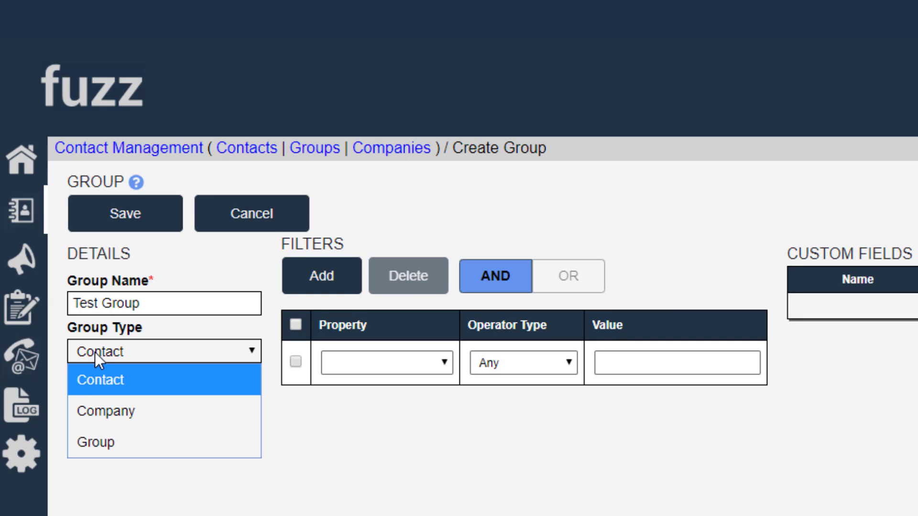
{"action": "left_click", "coordinate": [104, 377]}
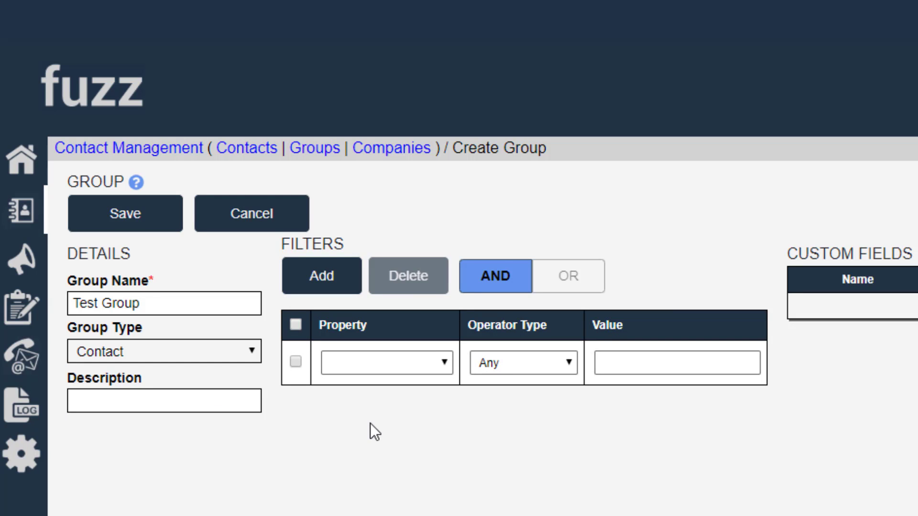
{"action": "left_click", "coordinate": [448, 364]}
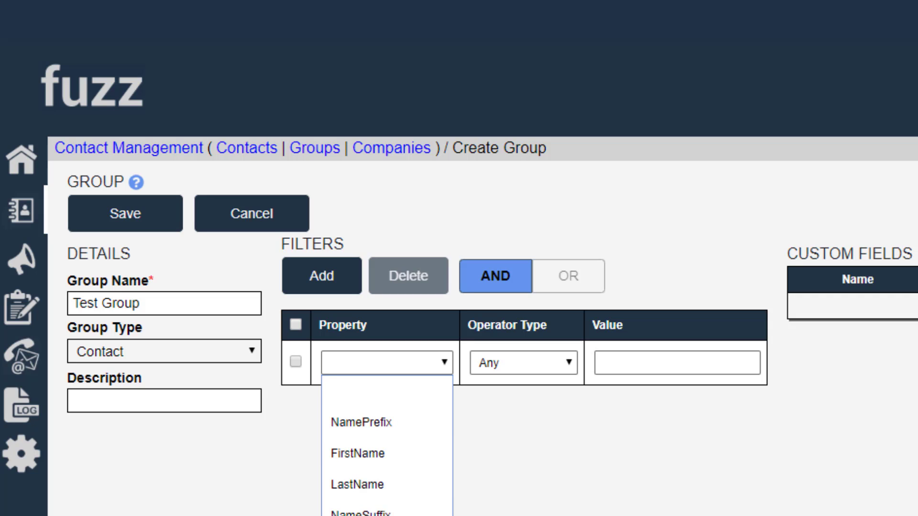
{"action": "left_click", "coordinate": [364, 515]}
{"action": "left_click", "coordinate": [558, 364]}
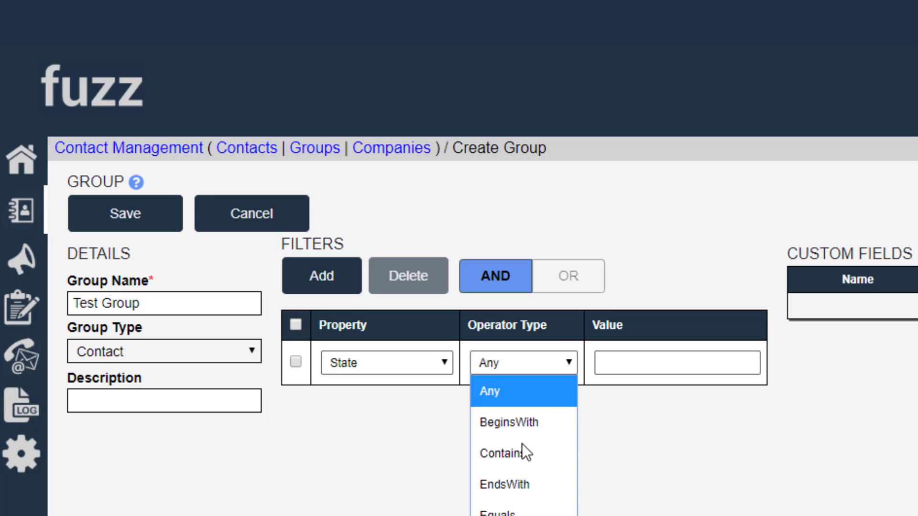
{"action": "left_click", "coordinate": [526, 508]}
{"action": "left_click", "coordinate": [611, 371]}
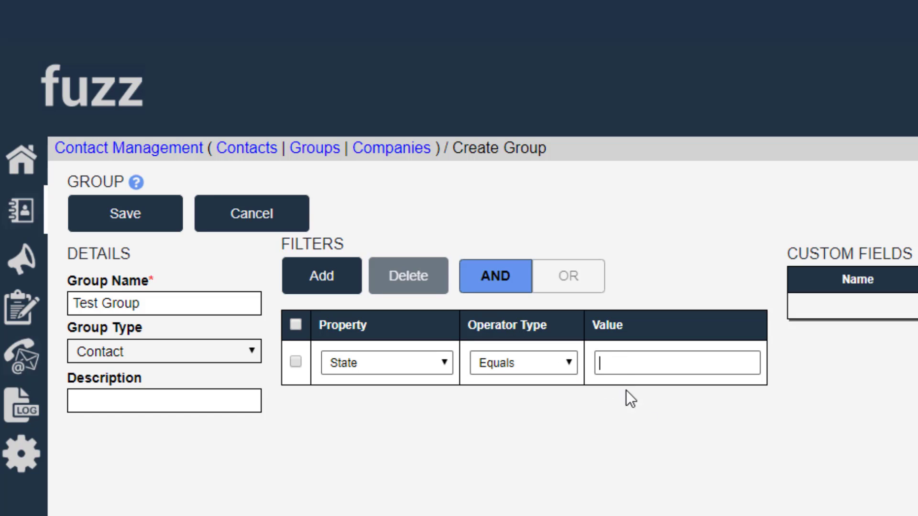
{"action": "type", "text": "Florida"}
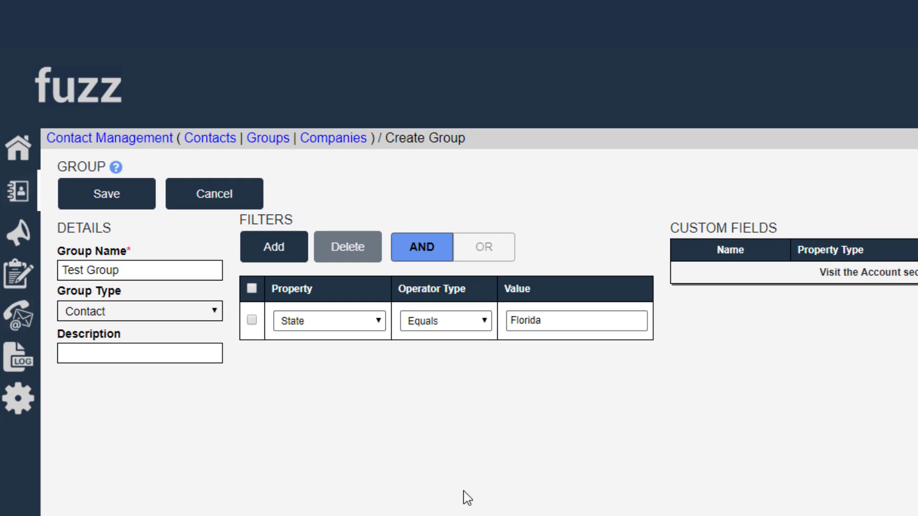
Add a second filter for State Equals Georgia and combine the two filters with OR.
{"action": "left_click", "coordinate": [280, 263]}
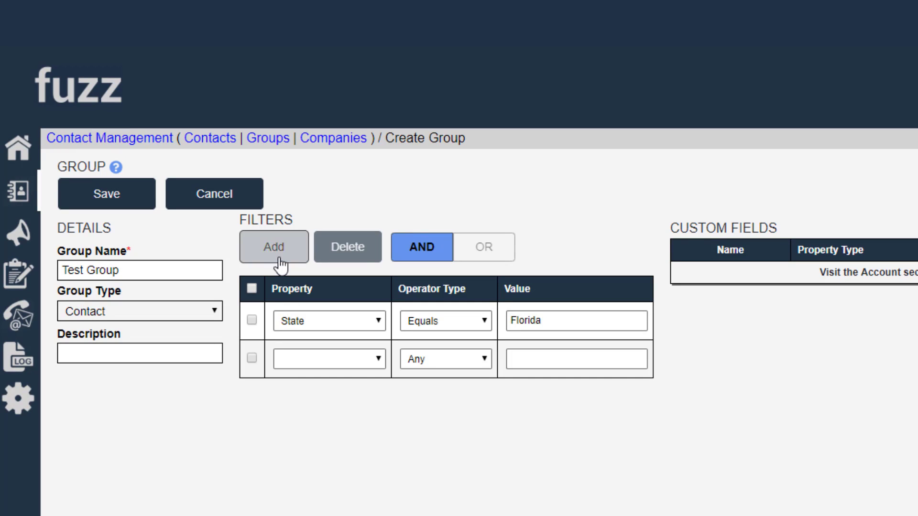
{"action": "left_click", "coordinate": [333, 365]}
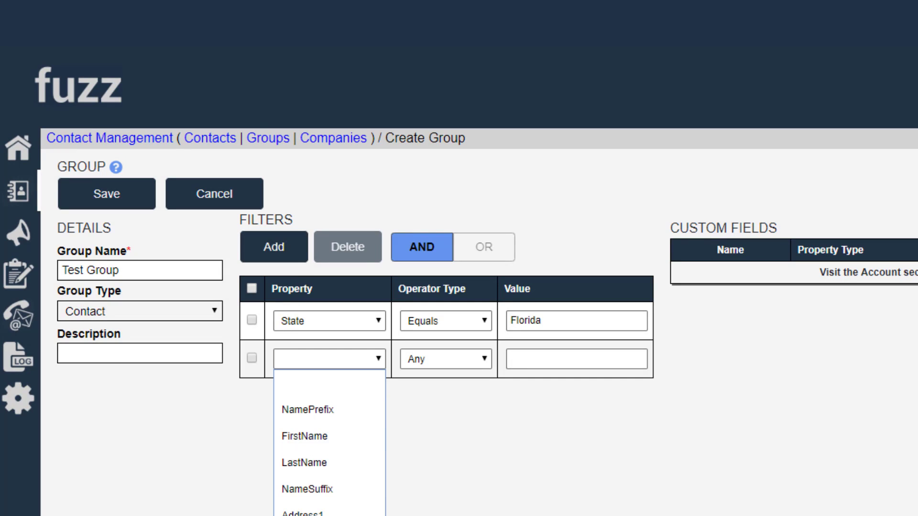
{"action": "scroll", "coordinate": [364, 483], "scroll_direction": "down", "scroll_amount": 3}
{"action": "left_click", "coordinate": [364, 483]}
{"action": "left_click", "coordinate": [458, 363]}
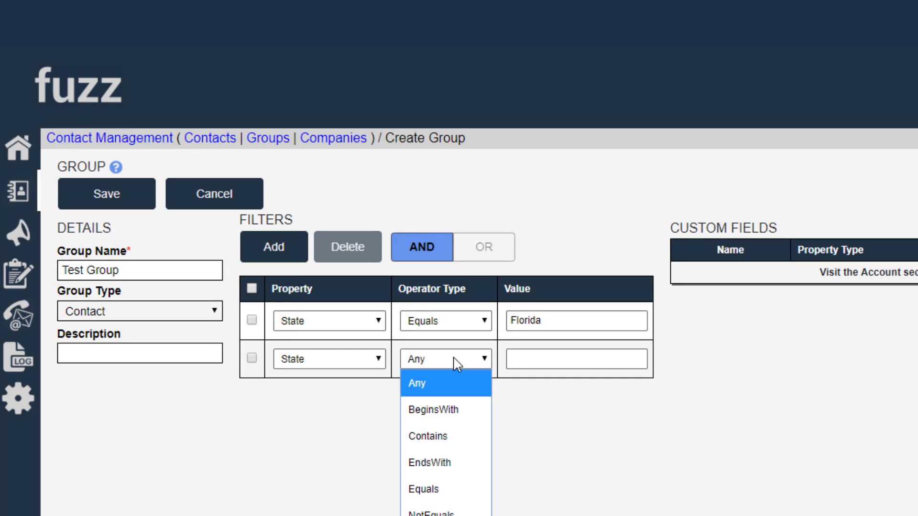
{"action": "left_click", "coordinate": [435, 488]}
{"action": "left_click", "coordinate": [523, 363]}
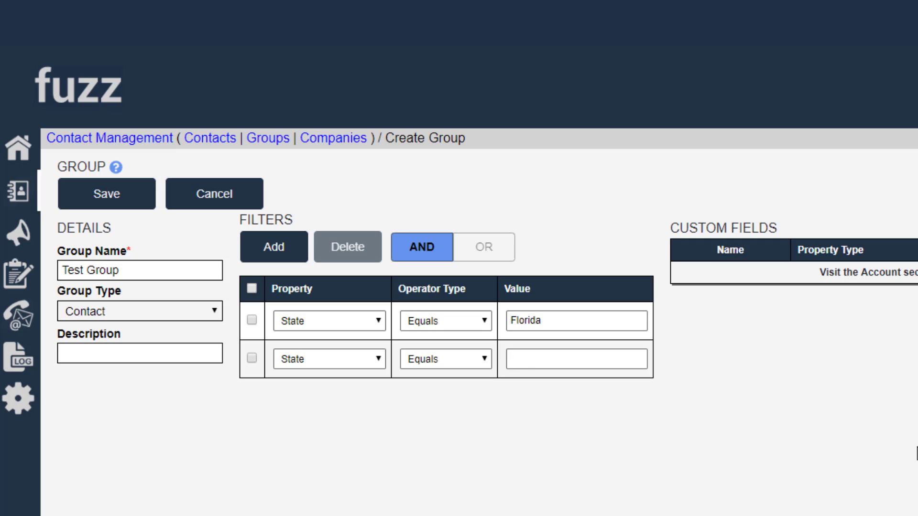
{"action": "type", "text": "Georgia"}
{"action": "left_click", "coordinate": [485, 247]}
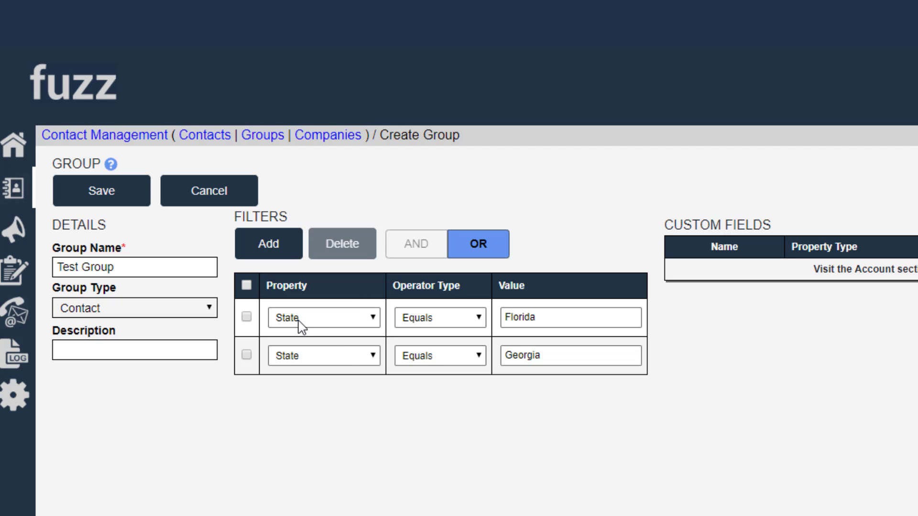
{"action": "left_click", "coordinate": [369, 357]}
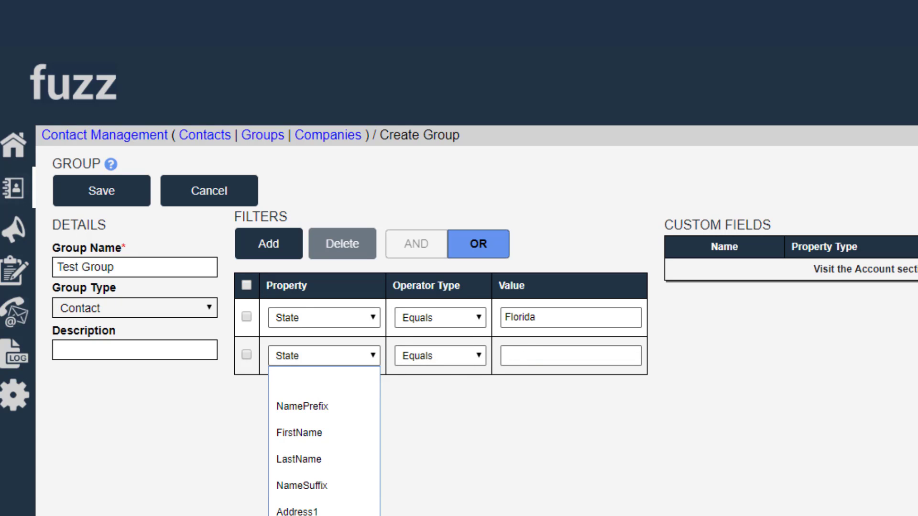
{"action": "left_click", "coordinate": [325, 515]}
{"action": "left_click", "coordinate": [478, 359]}
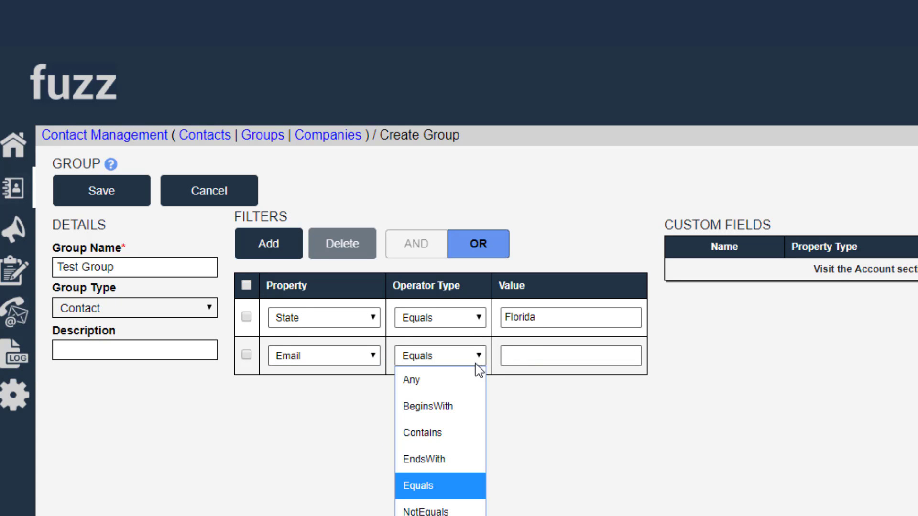
{"action": "left_click", "coordinate": [434, 437]}
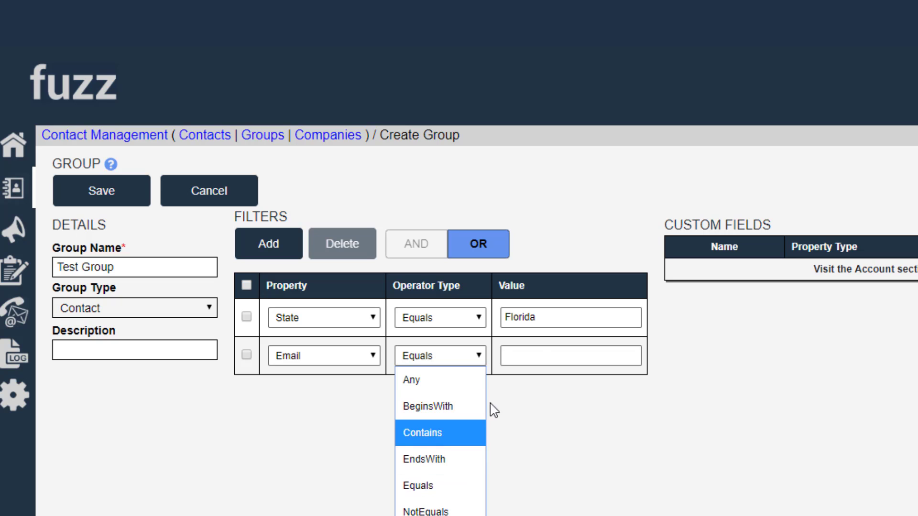
{"action": "left_click", "coordinate": [536, 356]}
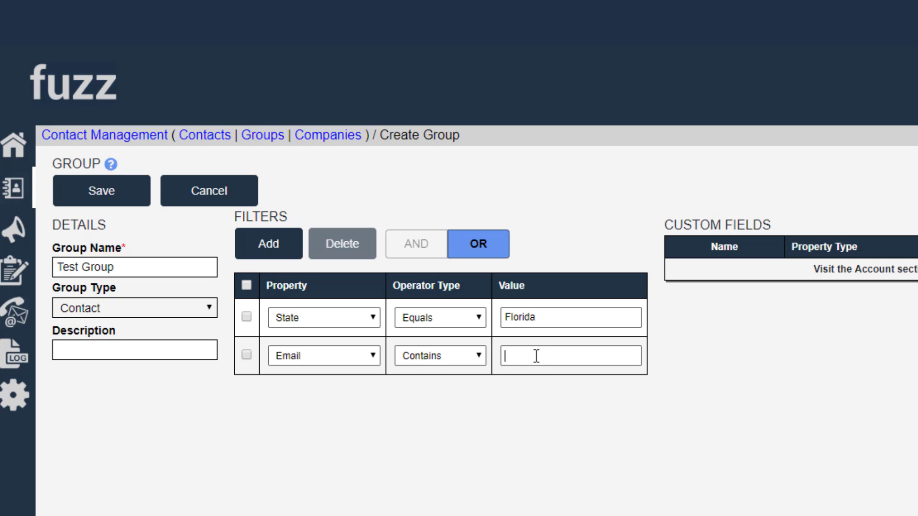
{"action": "type", "text": "@ibm.com"}
{"action": "left_click", "coordinate": [425, 260]}
{"action": "left_click", "coordinate": [426, 259]}
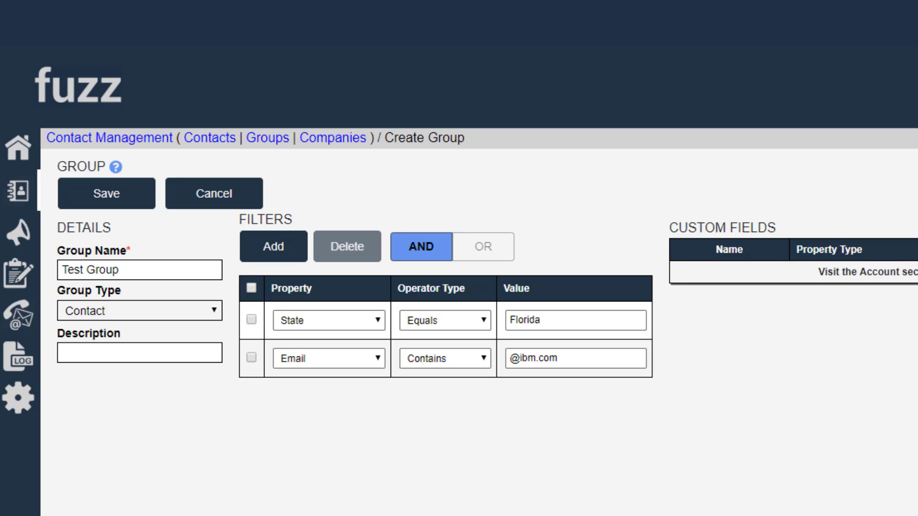
Delete the State Equals Florida filter from the group.
{"action": "left_click", "coordinate": [251, 320]}
{"action": "left_click", "coordinate": [344, 253]}
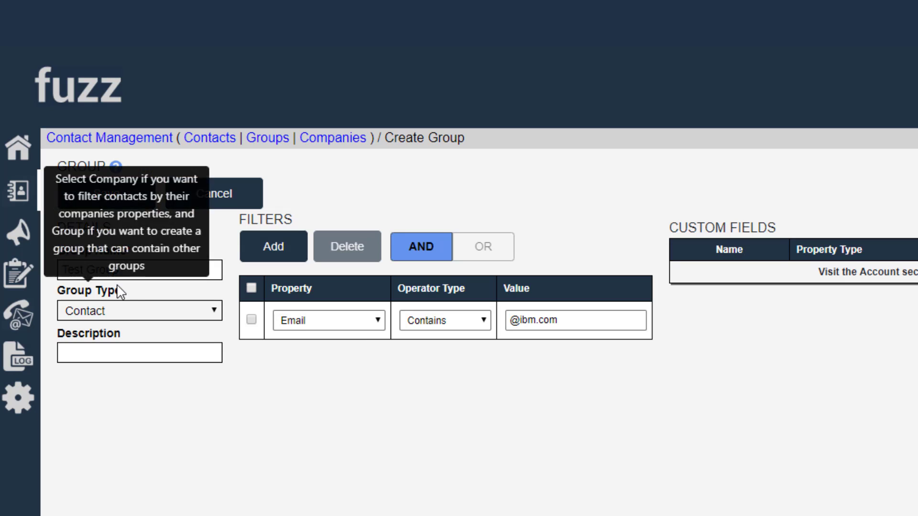
Change the group type to Company and add a filter for Name Equals IBM.
{"action": "left_click", "coordinate": [197, 313]}
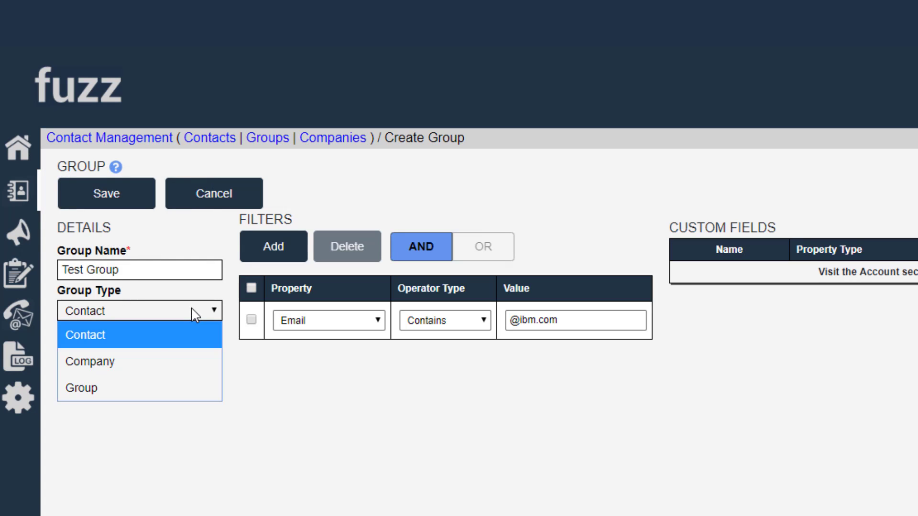
{"action": "left_click", "coordinate": [104, 362]}
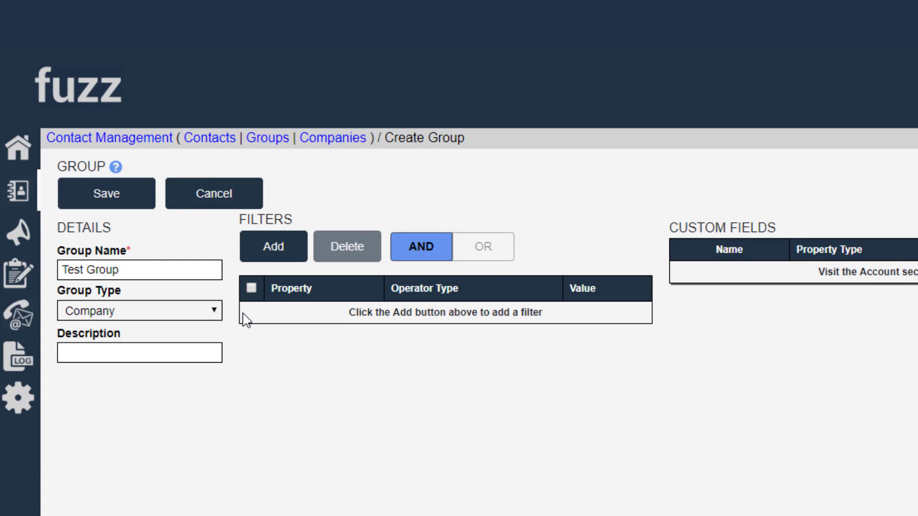
{"action": "left_click", "coordinate": [263, 257]}
{"action": "left_click", "coordinate": [356, 320]}
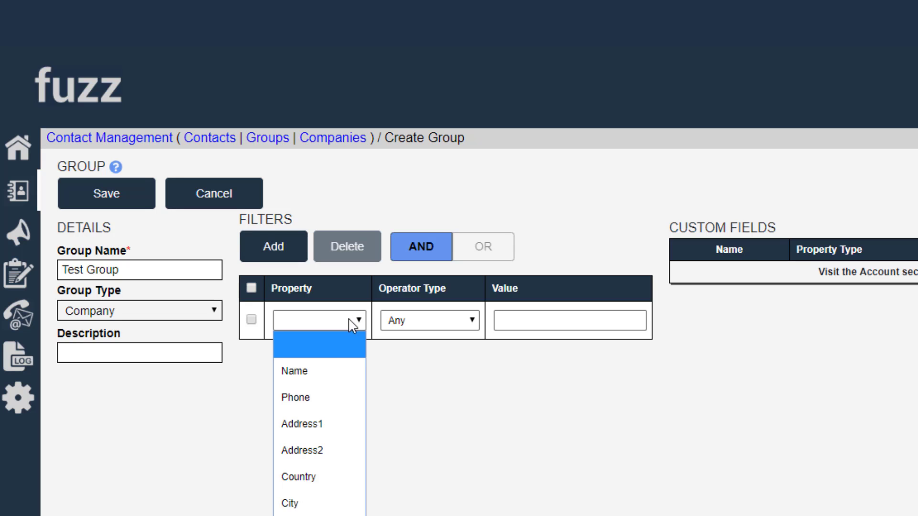
{"action": "left_click", "coordinate": [327, 369]}
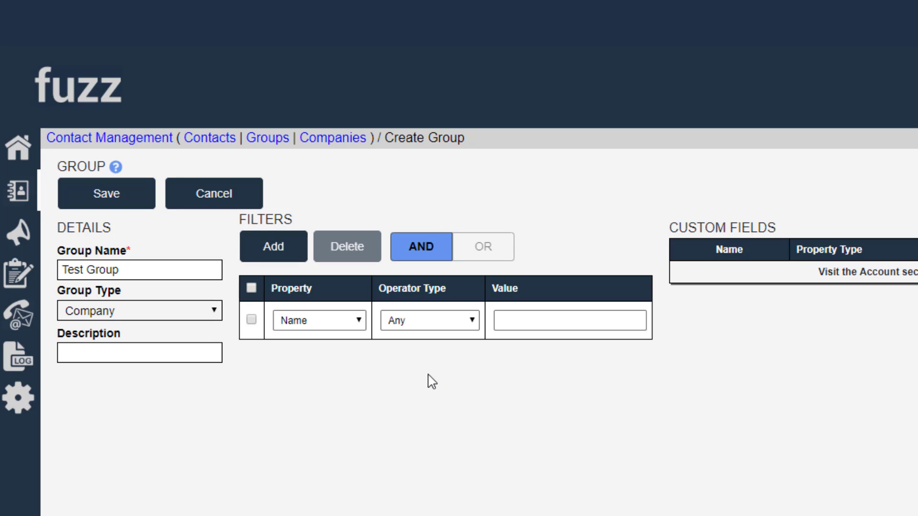
{"action": "left_click", "coordinate": [515, 322]}
{"action": "left_click", "coordinate": [473, 325]}
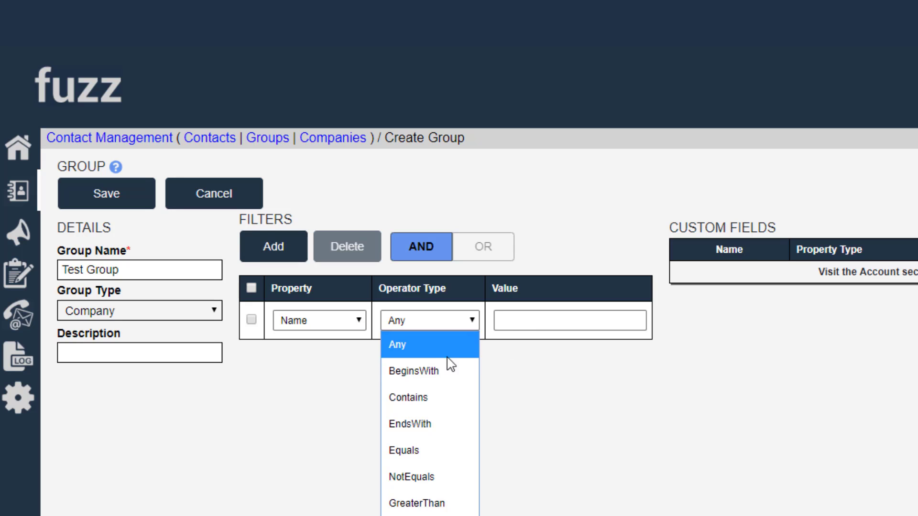
{"action": "left_click", "coordinate": [414, 449]}
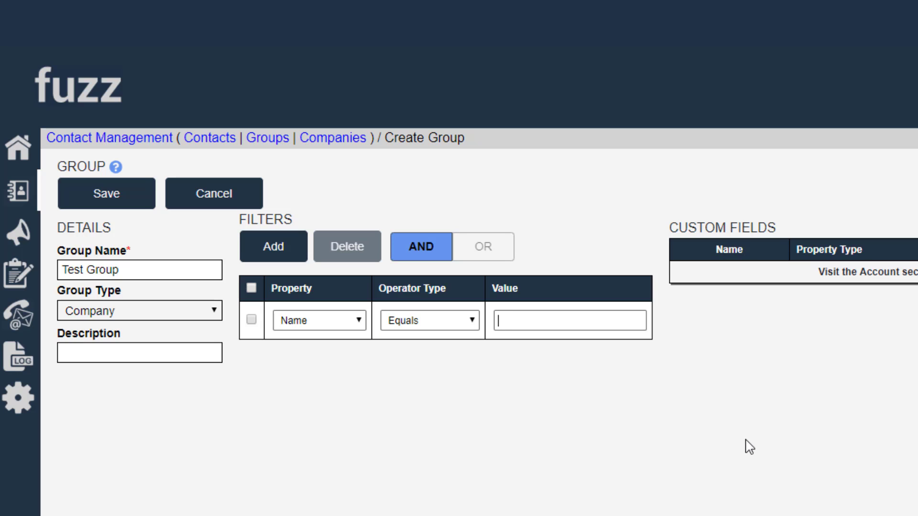
{"action": "type", "text": "IBM"}
Open the account settings and add a custom field named IsFortune500 for the Company entity type.
{"action": "left_click", "coordinate": [28, 399]}
{"action": "left_click", "coordinate": [33, 400]}
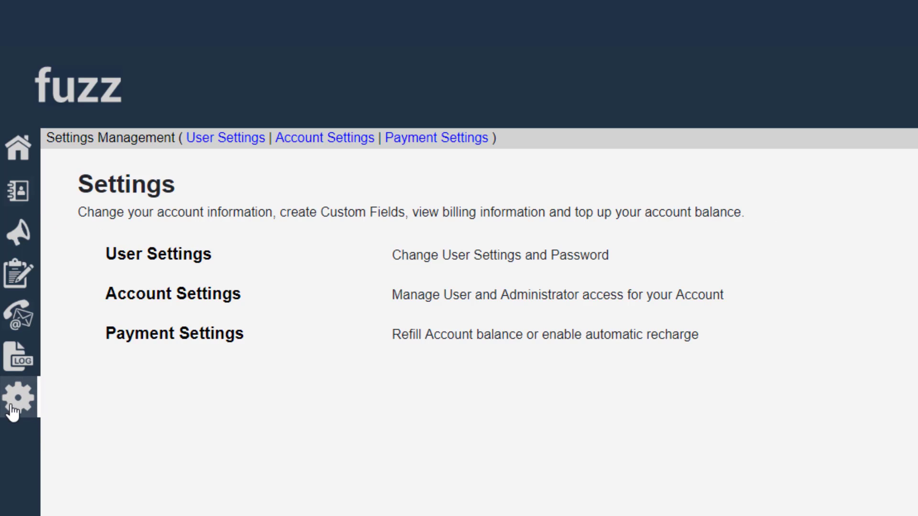
{"action": "left_click", "coordinate": [172, 297]}
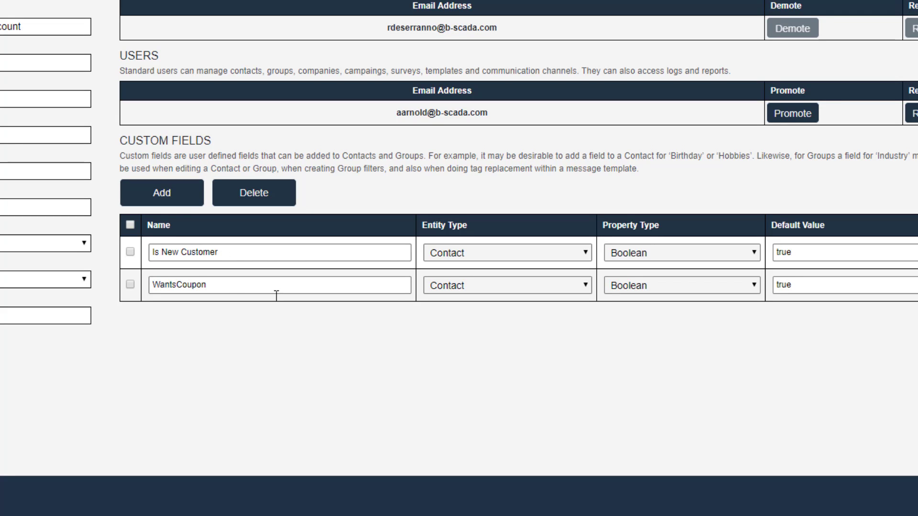
{"action": "left_click", "coordinate": [162, 193]}
{"action": "left_click", "coordinate": [438, 323]}
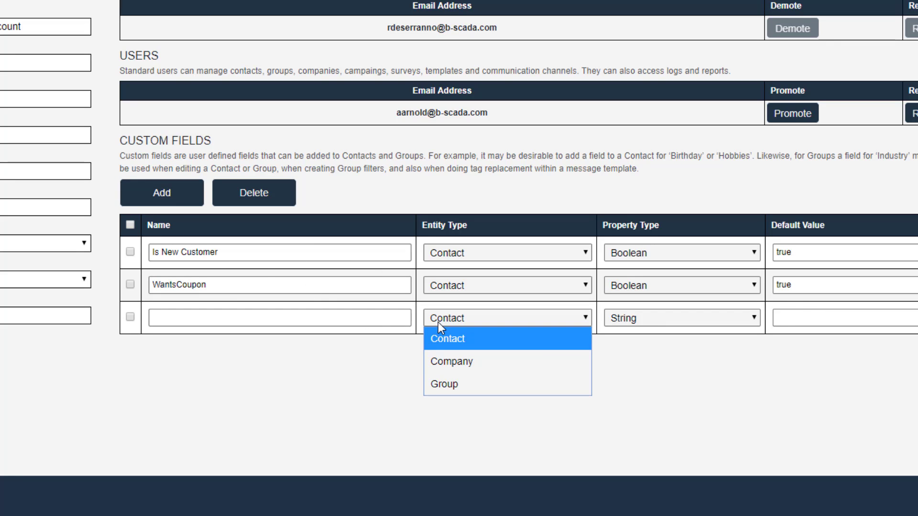
{"action": "left_click", "coordinate": [436, 360]}
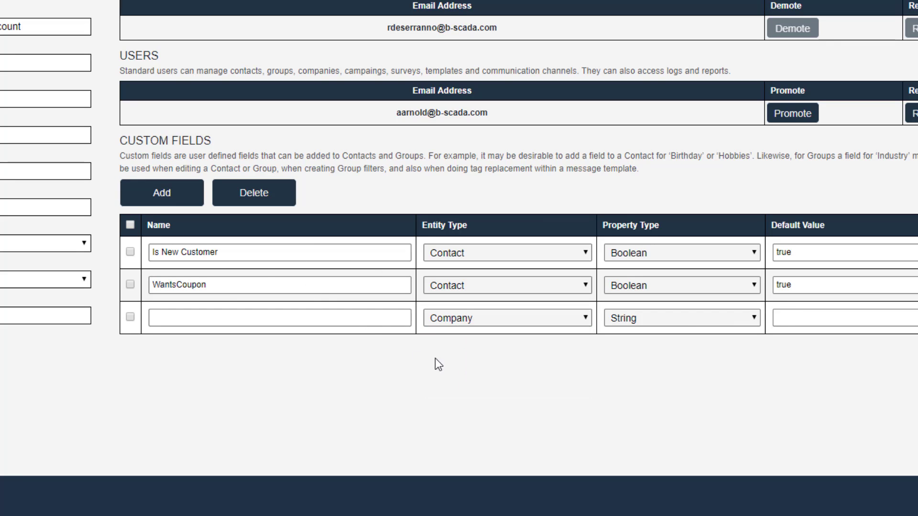
{"action": "left_click", "coordinate": [375, 321]}
{"action": "type", "text": "IsFortune500"}
Set the IsFortune500 custom field's property type to Boolean and its default value to false.
{"action": "left_click", "coordinate": [657, 323]}
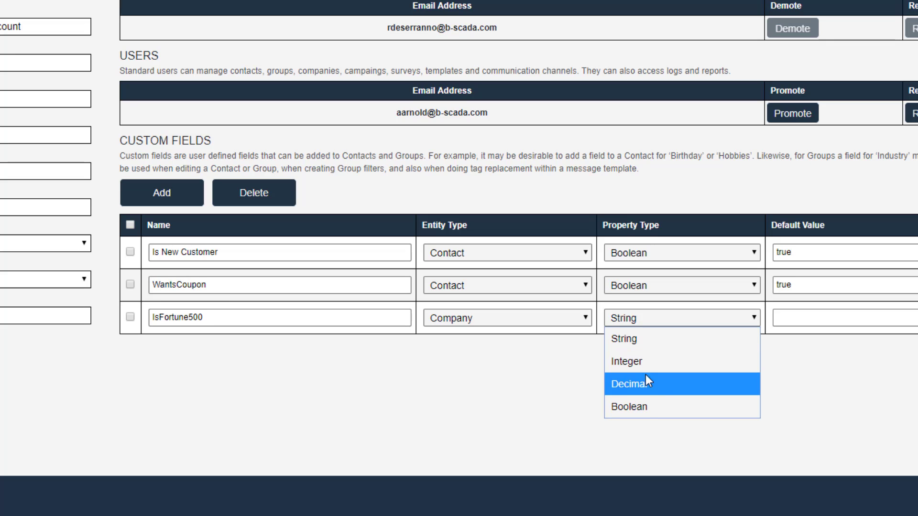
{"action": "left_click", "coordinate": [650, 408]}
{"action": "left_click", "coordinate": [804, 315]}
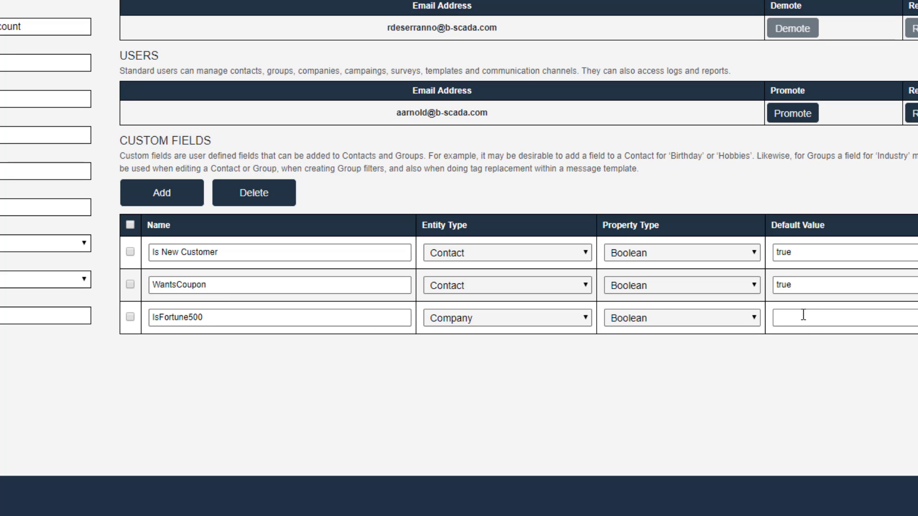
{"action": "type", "text": "false"}
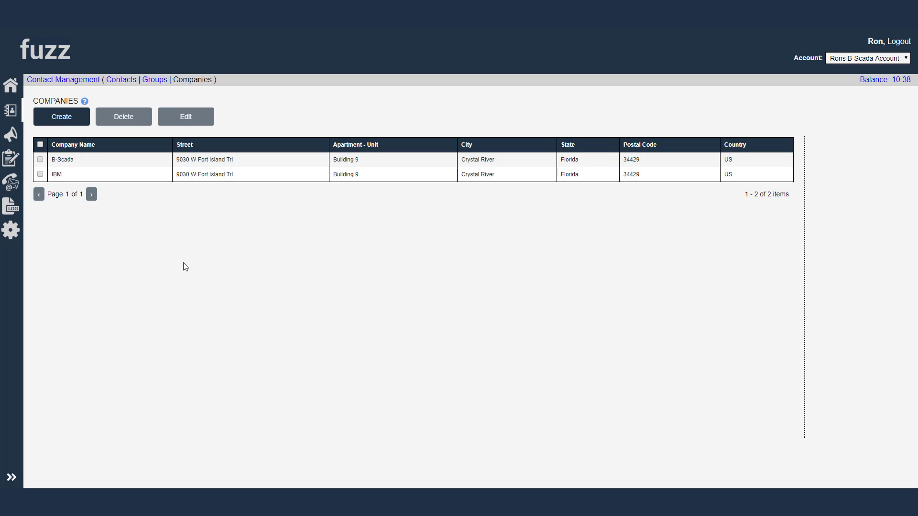
Open the B-Scada company for editing and check its IsFortune500 custom field.
{"action": "left_click", "coordinate": [62, 161]}
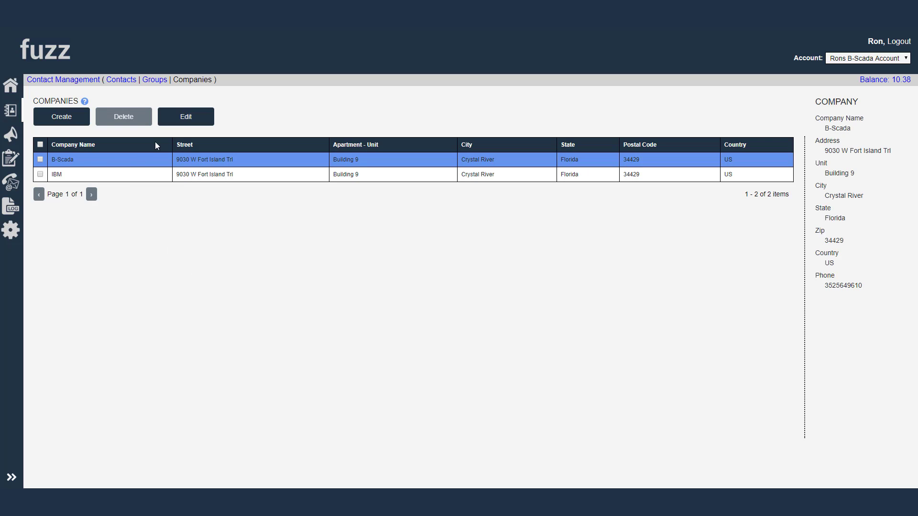
{"action": "left_click", "coordinate": [182, 118]}
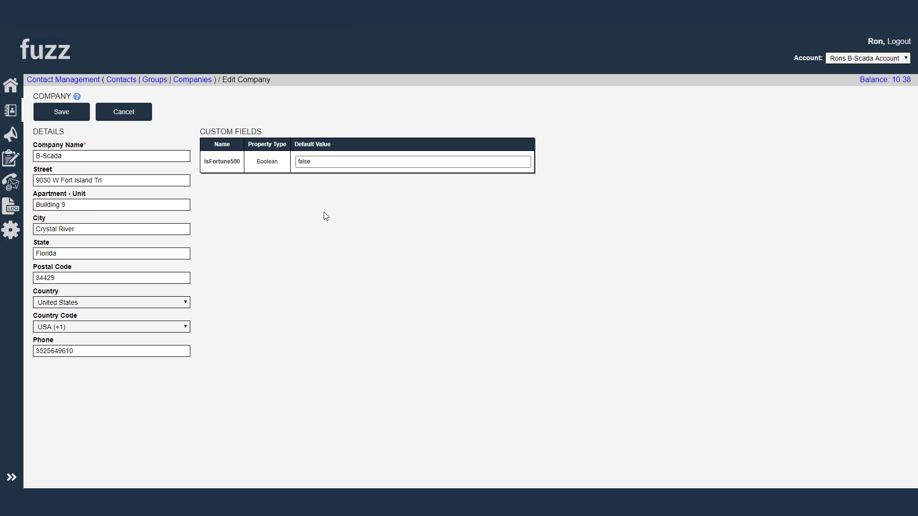
{"action": "left_click_drag", "start_coordinate": [241, 164], "coordinate": [206, 162]}
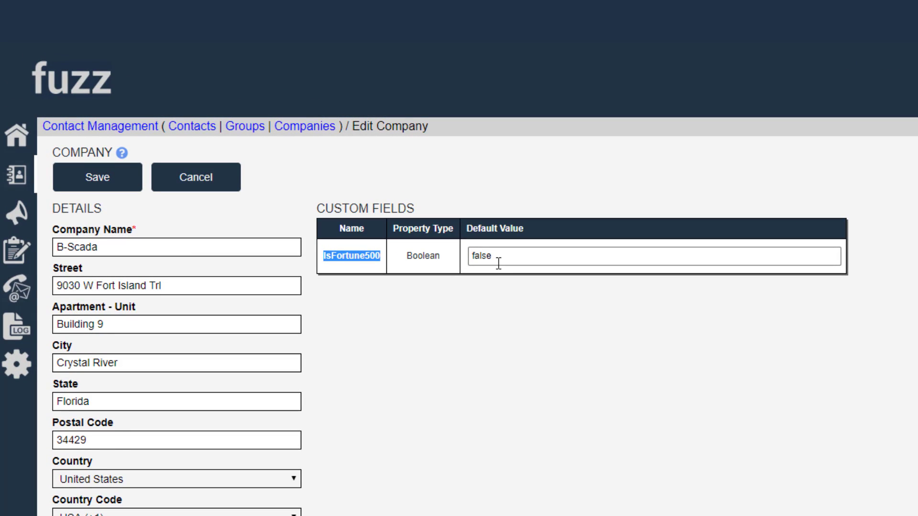
{"action": "left_click", "coordinate": [499, 261]}
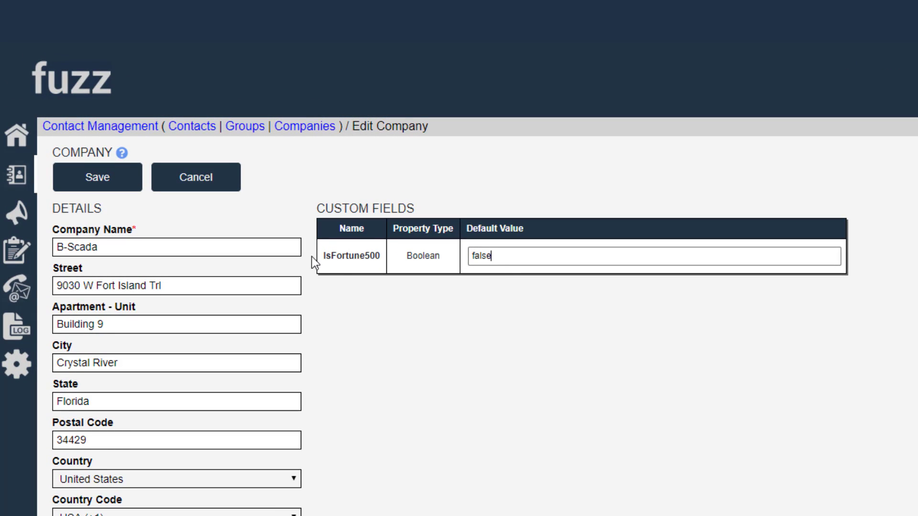
Edit the IBM company, set its IsFortune500 custom field to true and save it.
{"action": "left_click", "coordinate": [311, 127]}
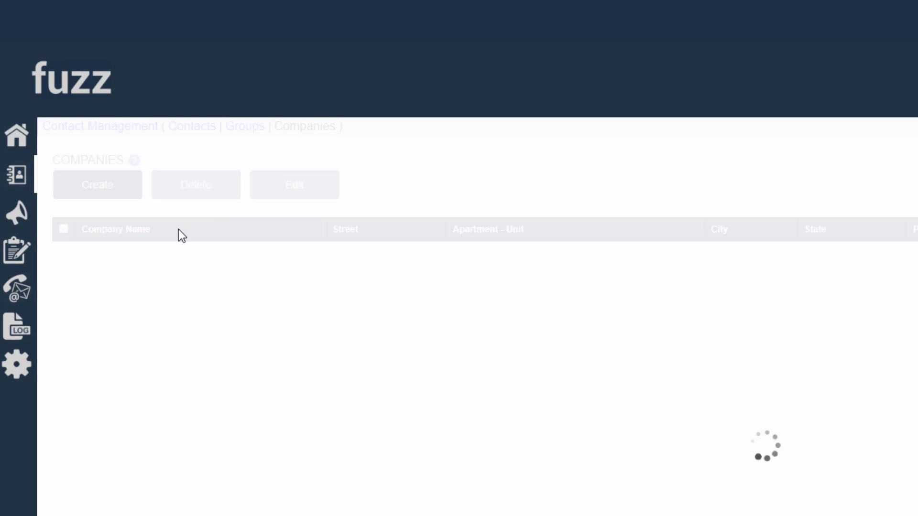
{"action": "left_click", "coordinate": [108, 280]}
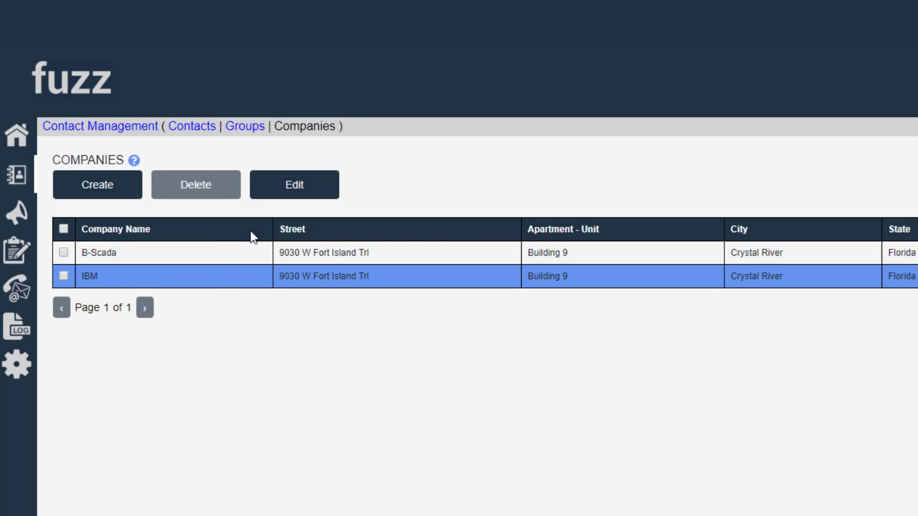
{"action": "left_click", "coordinate": [271, 190]}
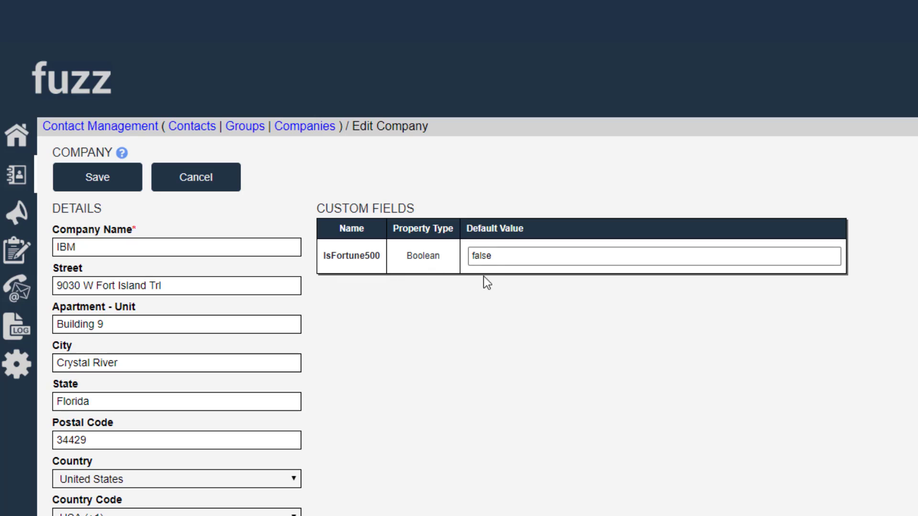
{"action": "left_click_drag", "start_coordinate": [497, 257], "coordinate": [450, 258]}
{"action": "type", "text": "true"}
{"action": "left_click", "coordinate": [112, 180]}
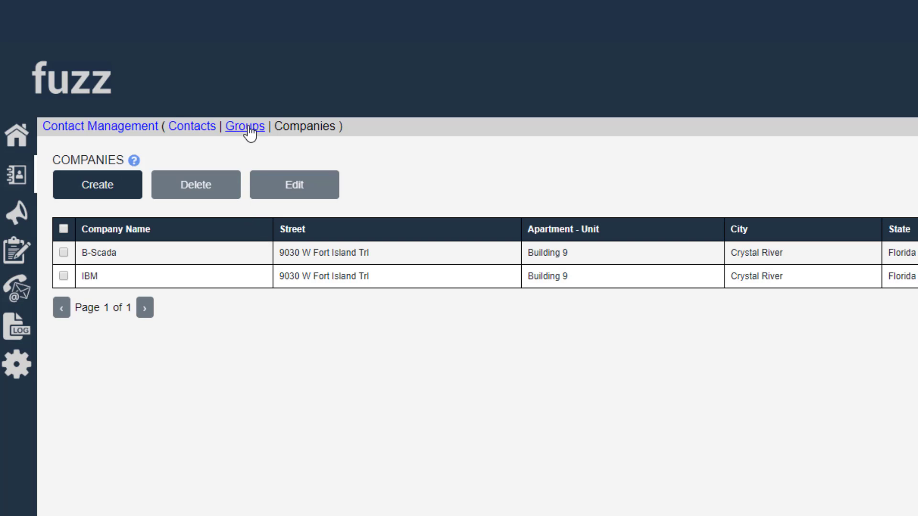
Create a new group named Fortune 500 with the group type Company.
{"action": "left_click", "coordinate": [244, 127]}
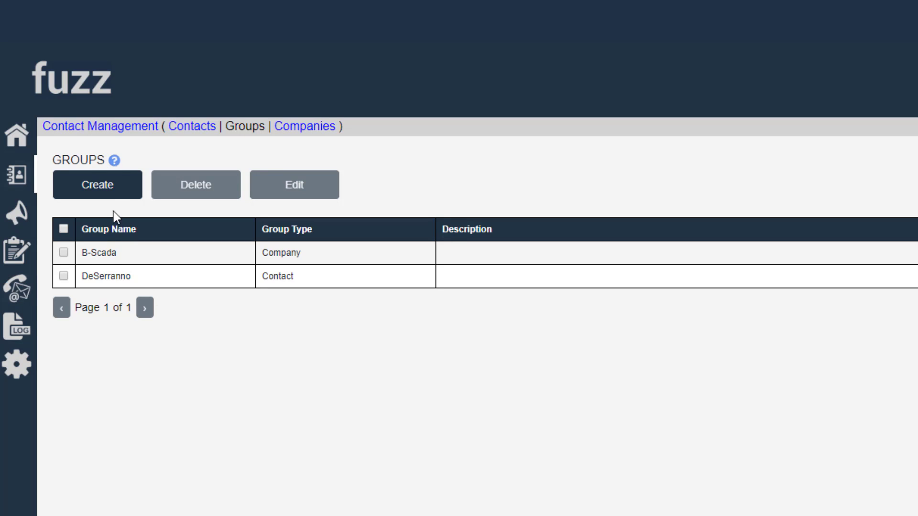
{"action": "left_click", "coordinate": [107, 195]}
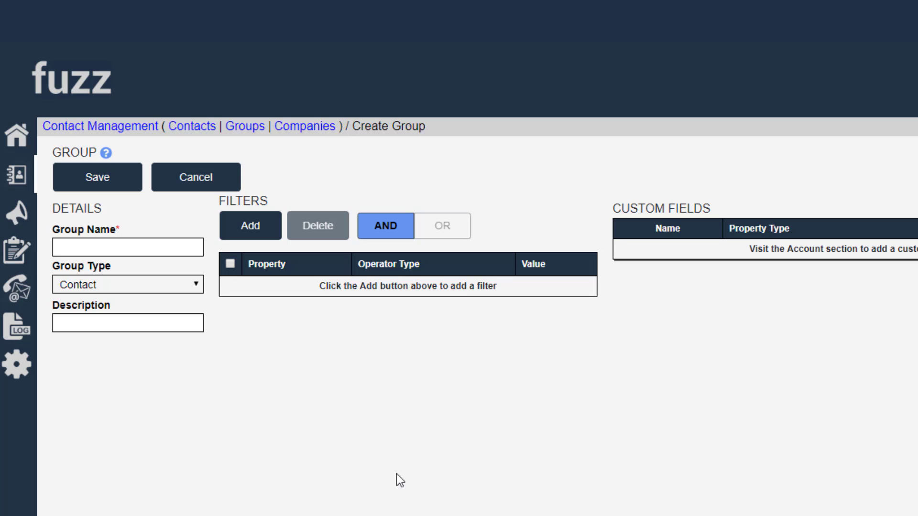
{"action": "left_click", "coordinate": [154, 248]}
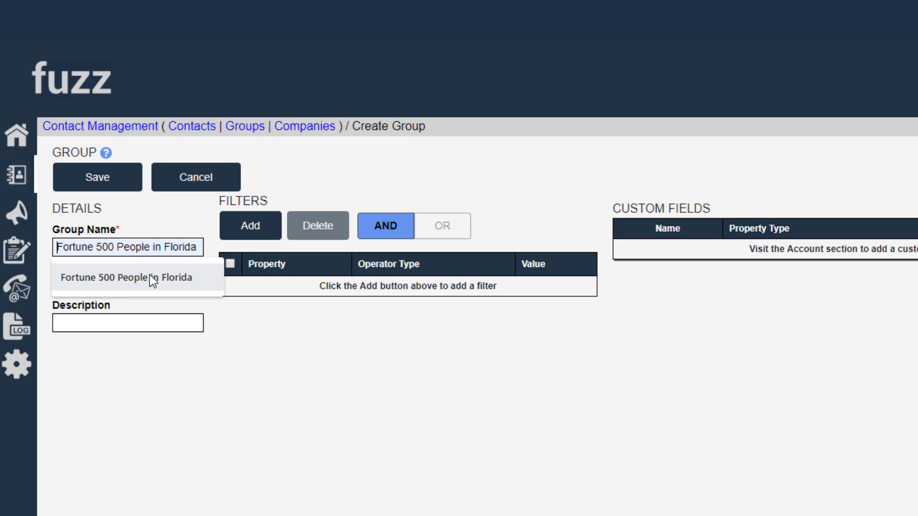
{"action": "left_click", "coordinate": [145, 279]}
{"action": "left_click_drag", "start_coordinate": [121, 256], "coordinate": [233, 406]}
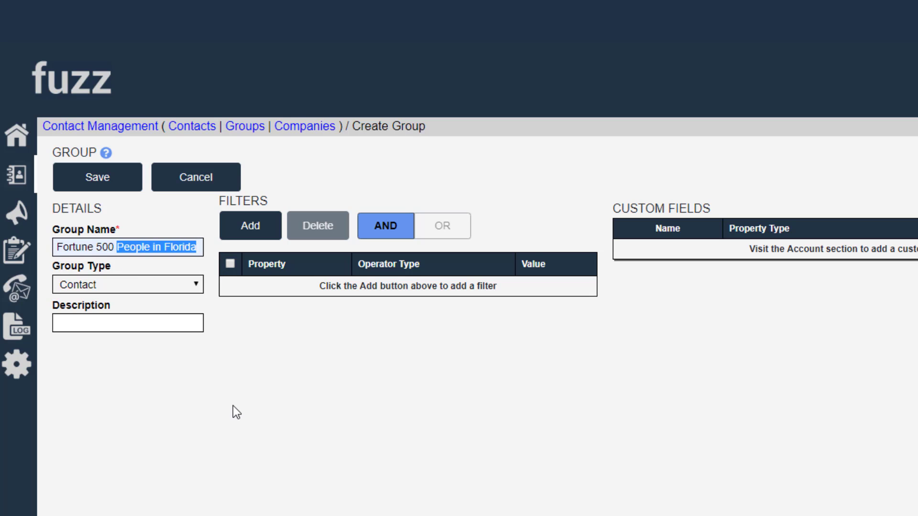
{"action": "key", "text": "BackSpace"}
{"action": "left_click", "coordinate": [233, 406]}
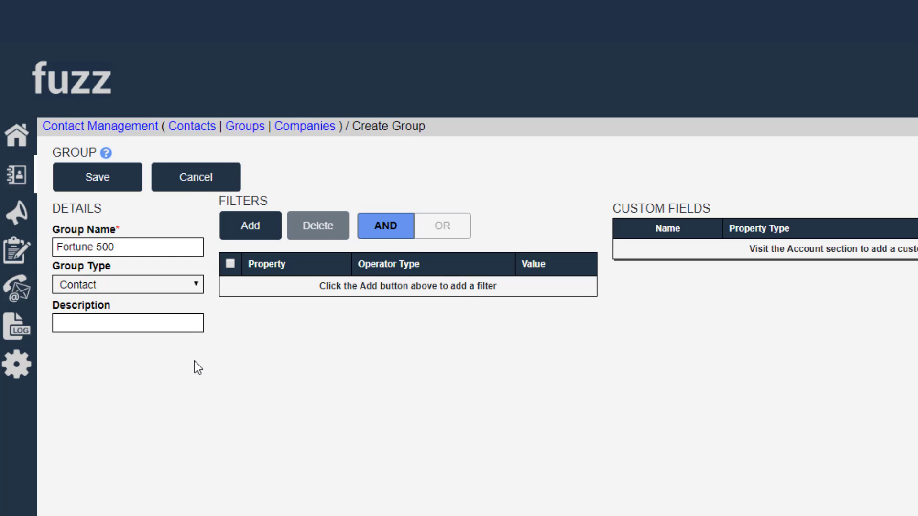
{"action": "left_click", "coordinate": [182, 286]}
{"action": "left_click", "coordinate": [108, 333]}
Add a group filter for IsFortune500 Equals true.
{"action": "left_click", "coordinate": [262, 230]}
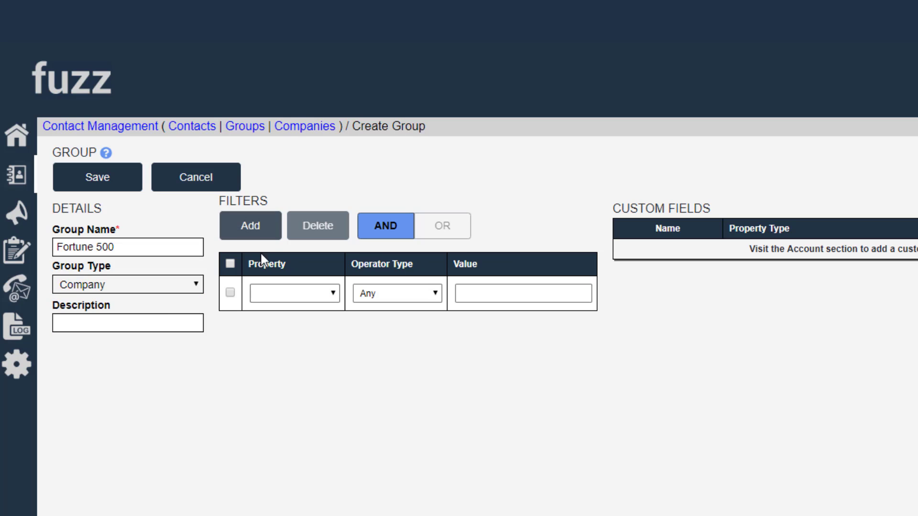
{"action": "left_click", "coordinate": [309, 300]}
{"action": "left_click", "coordinate": [325, 515]}
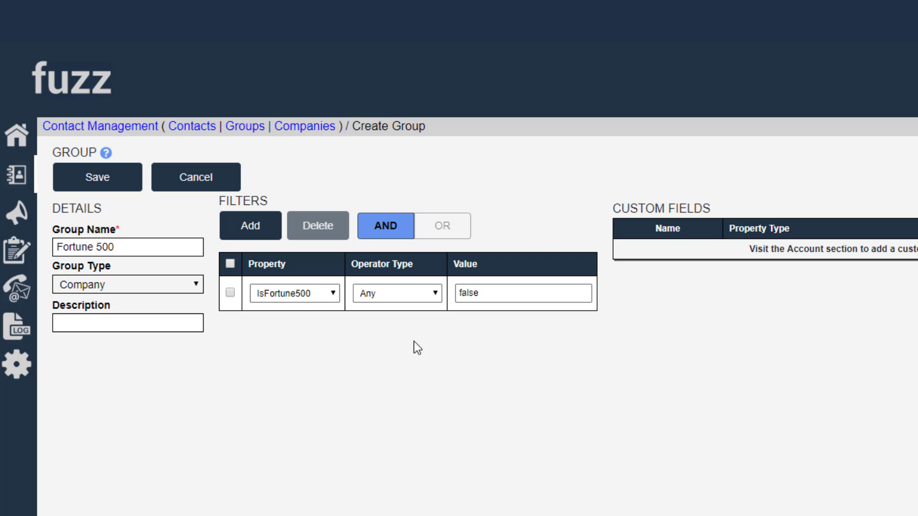
{"action": "left_click", "coordinate": [406, 299]}
{"action": "left_click", "coordinate": [393, 414]}
{"action": "left_click_drag", "start_coordinate": [482, 293], "coordinate": [468, 293]}
{"action": "key", "text": "ctrl+a"}
{"action": "type", "text": "true"}
Add a second group filter for State Equals Florida.
{"action": "left_click", "coordinate": [253, 232]}
{"action": "left_click", "coordinate": [306, 330]}
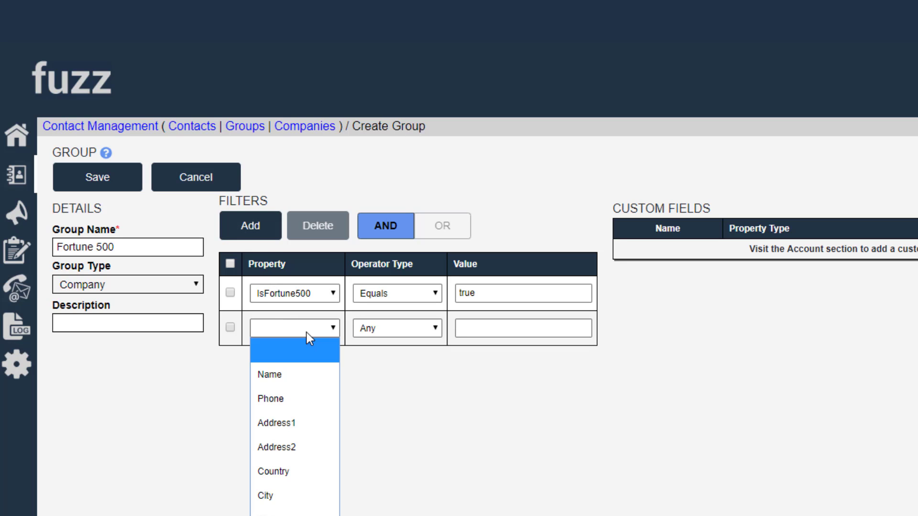
{"action": "left_click", "coordinate": [289, 512]}
{"action": "left_click", "coordinate": [429, 332]}
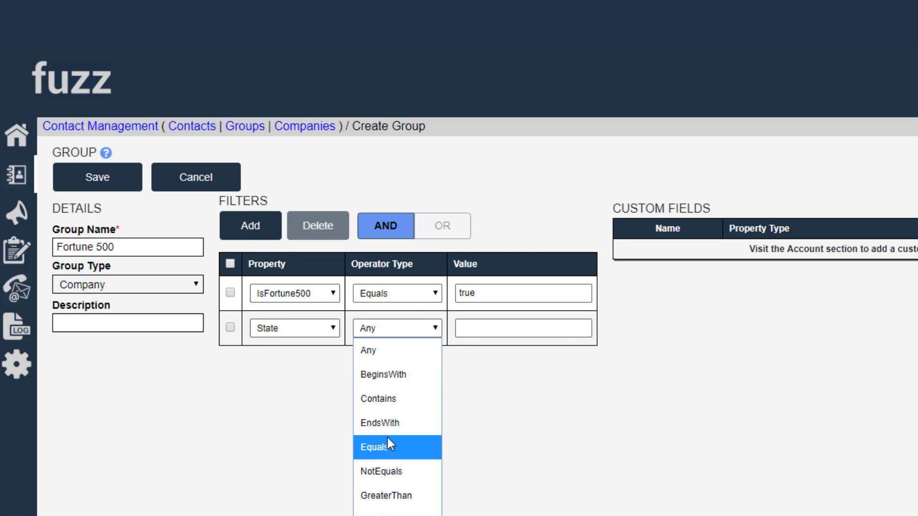
{"action": "left_click", "coordinate": [386, 437]}
{"action": "left_click", "coordinate": [475, 328]}
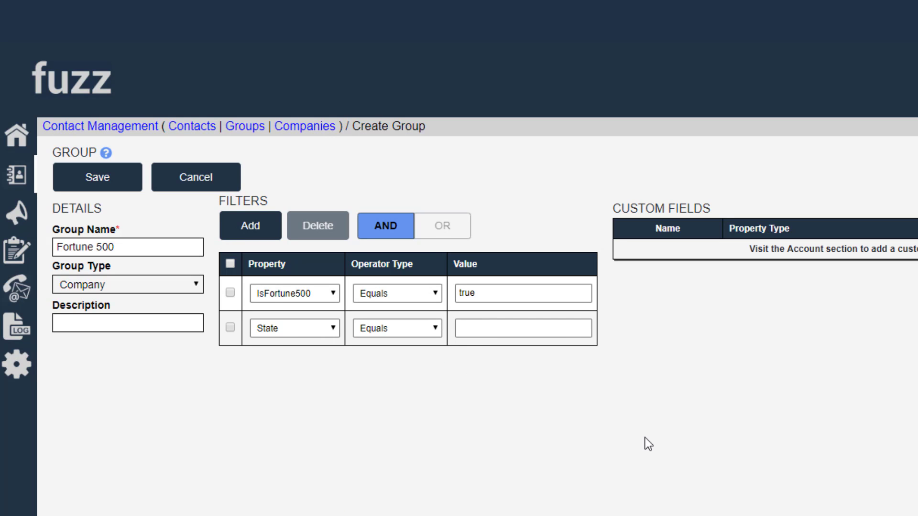
{"action": "type", "text": "Florida"}
Switch the filter combination to OR and back to AND, and view the available group types.
{"action": "left_click", "coordinate": [441, 226]}
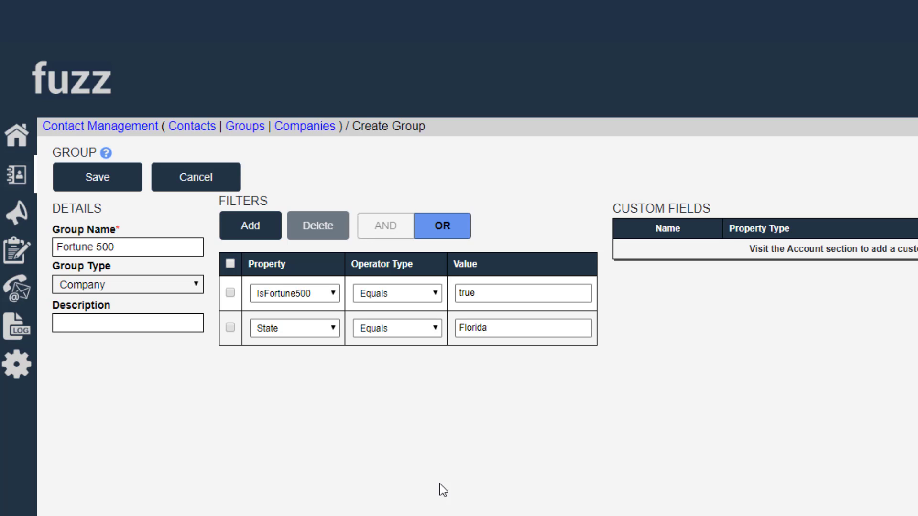
{"action": "left_click", "coordinate": [385, 230]}
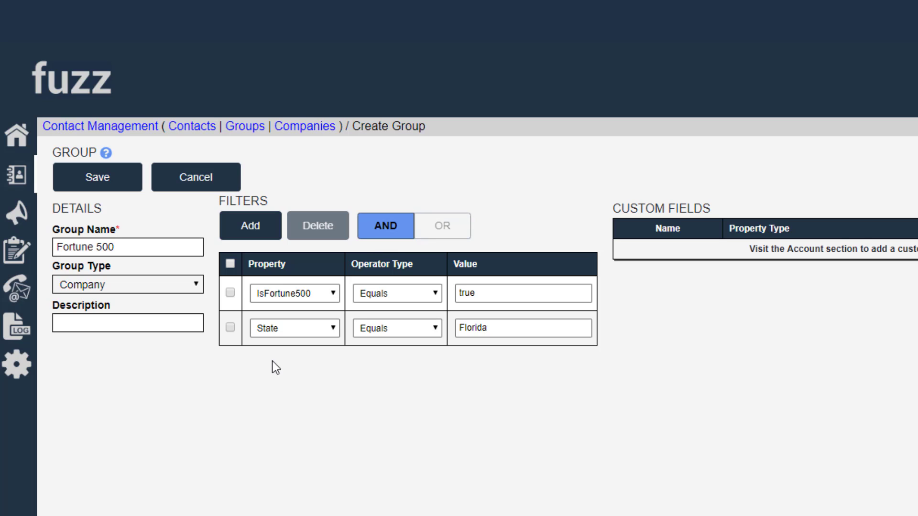
{"action": "left_click", "coordinate": [131, 287]}
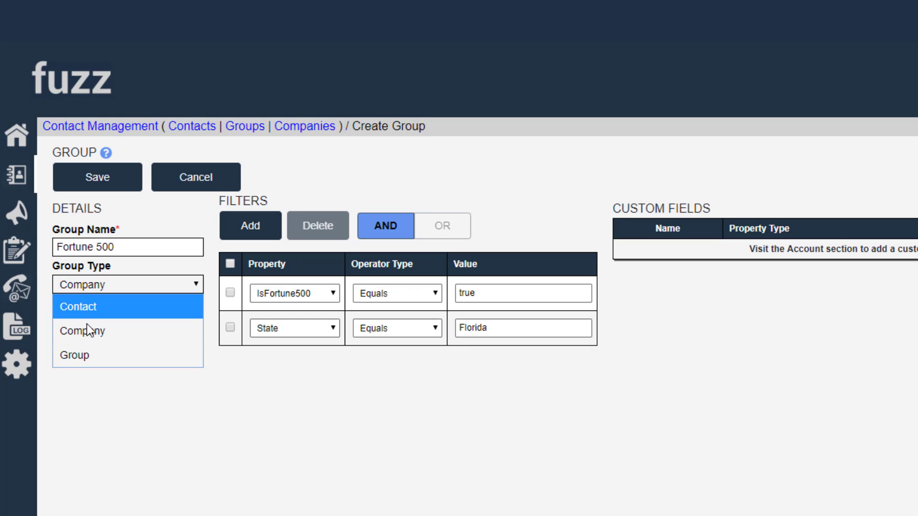
{"action": "left_click", "coordinate": [239, 382]}
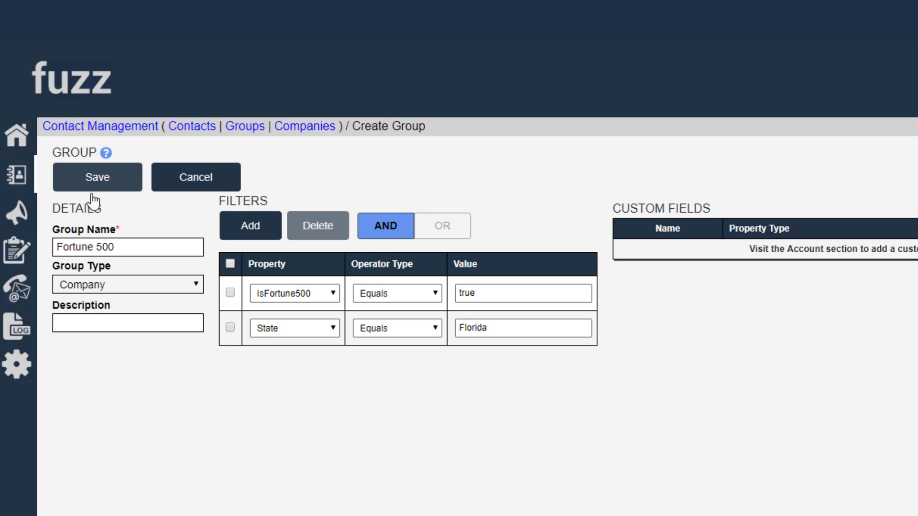
Save the Fortune 500 group and start creating a new campaign.
{"action": "left_click", "coordinate": [100, 180]}
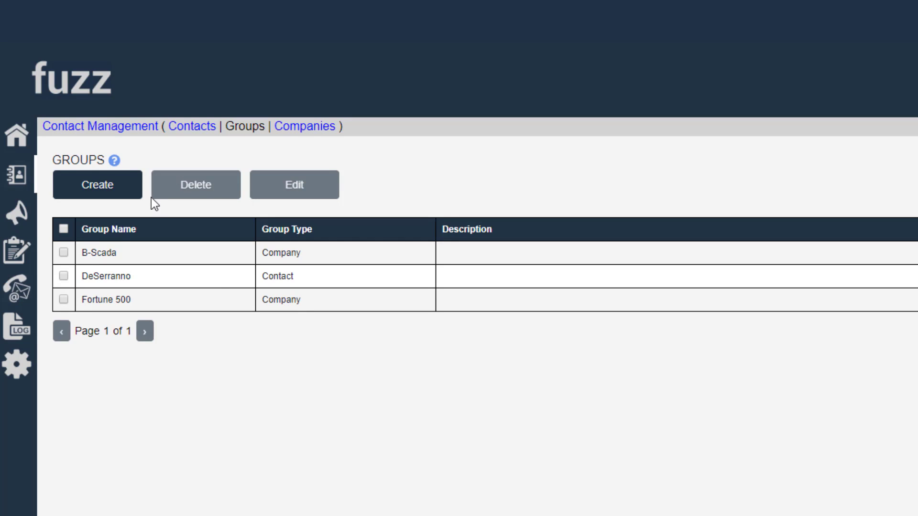
{"action": "left_click", "coordinate": [21, 212]}
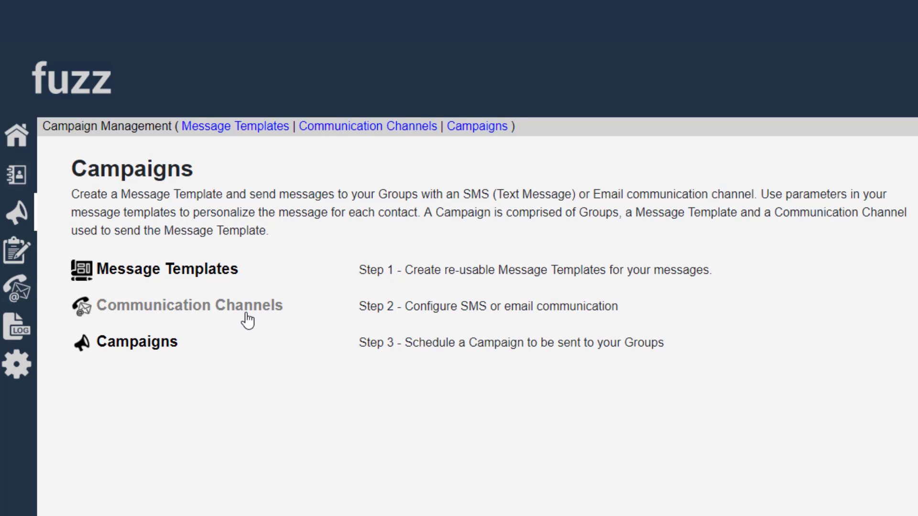
{"action": "left_click", "coordinate": [144, 346]}
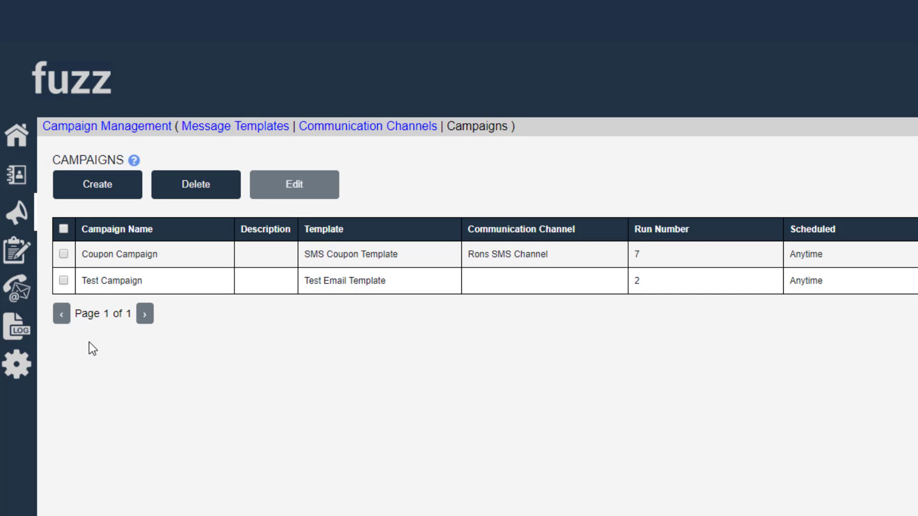
{"action": "left_click", "coordinate": [99, 197]}
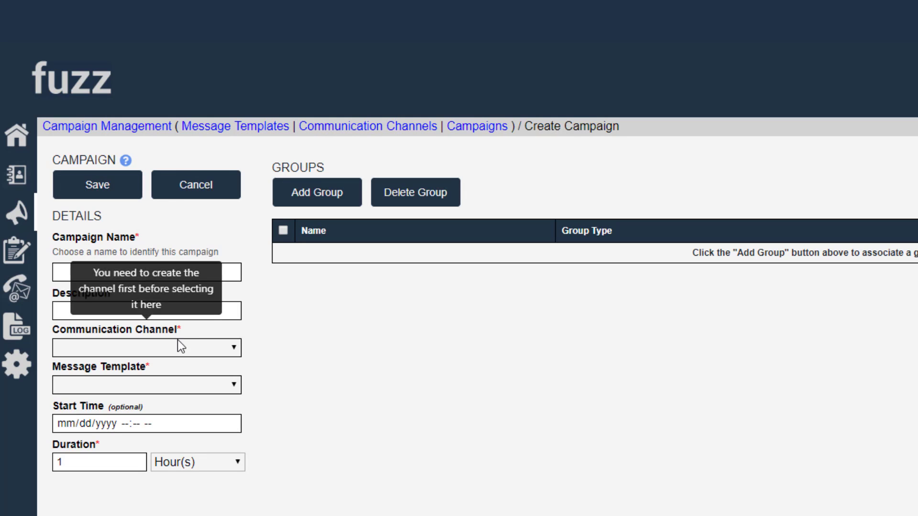
Set the campaign's communication channel to Rons SMS Channel and its message template to B-Scada Group Template Test.
{"action": "left_click", "coordinate": [234, 348]}
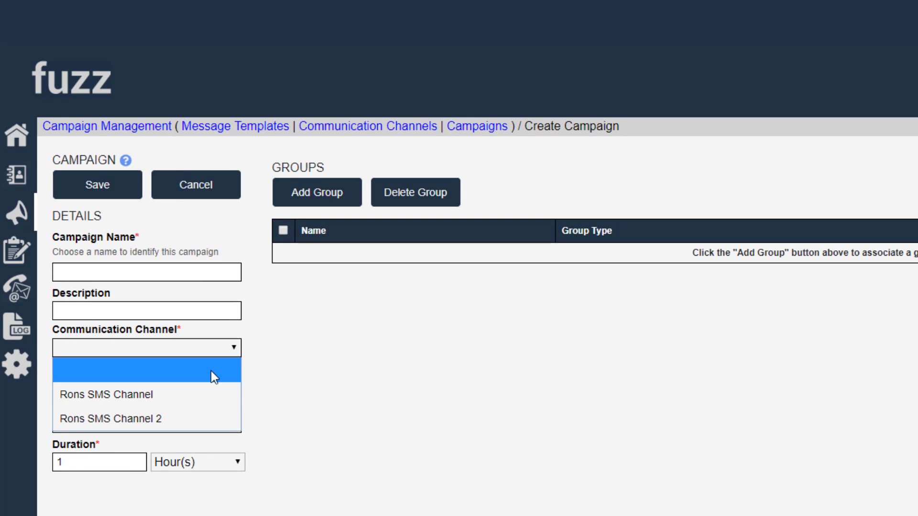
{"action": "left_click", "coordinate": [169, 395]}
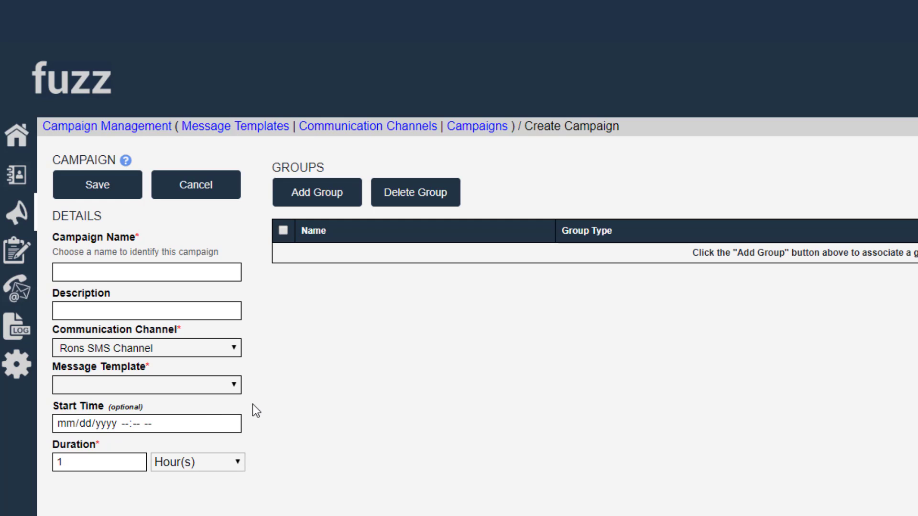
{"action": "left_click", "coordinate": [174, 385]}
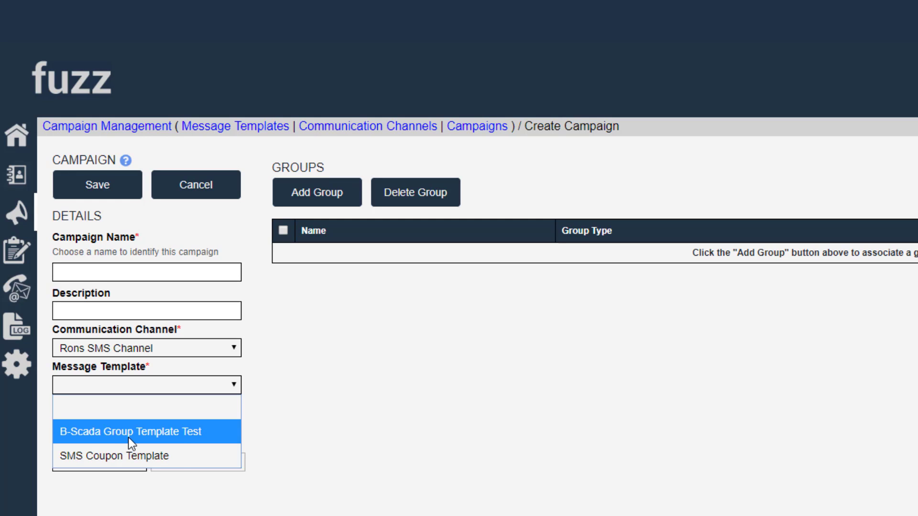
{"action": "left_click", "coordinate": [128, 431]}
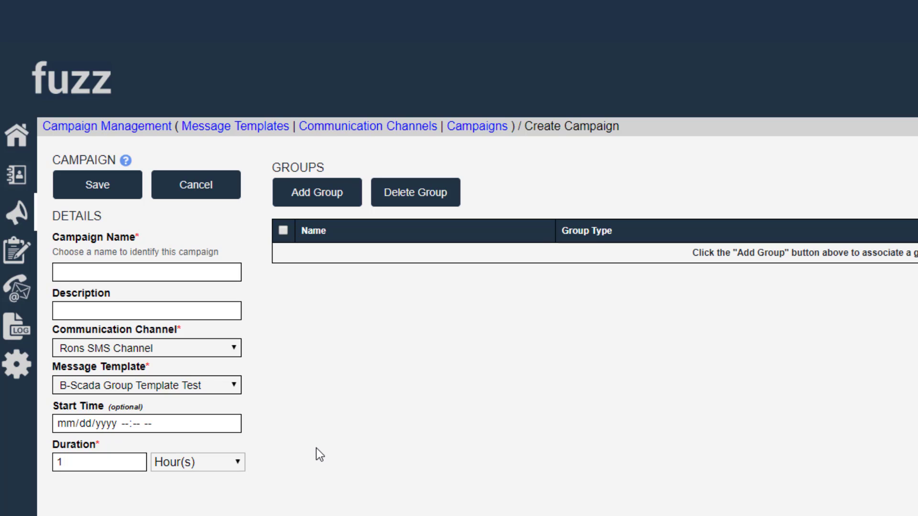
Add the Fortune 500 group to the campaign.
{"action": "left_click", "coordinate": [335, 191]}
{"action": "left_click", "coordinate": [447, 259]}
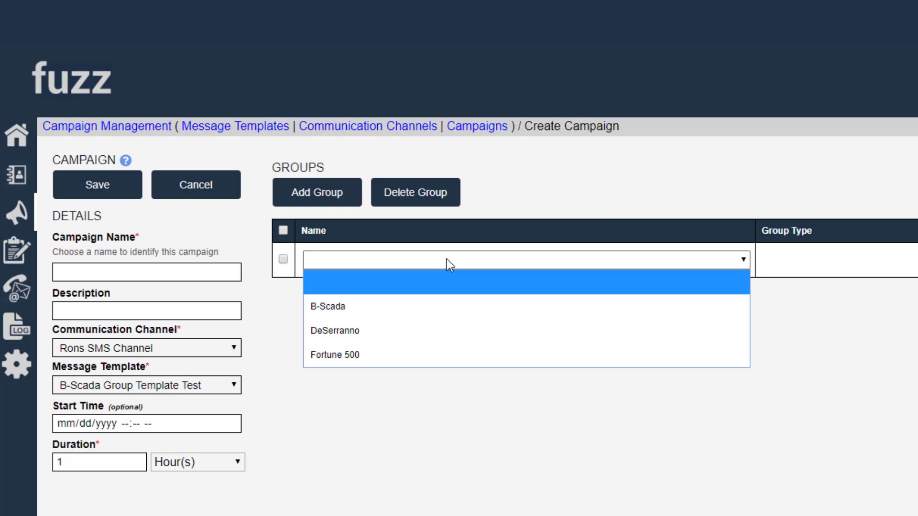
{"action": "left_click", "coordinate": [362, 365]}
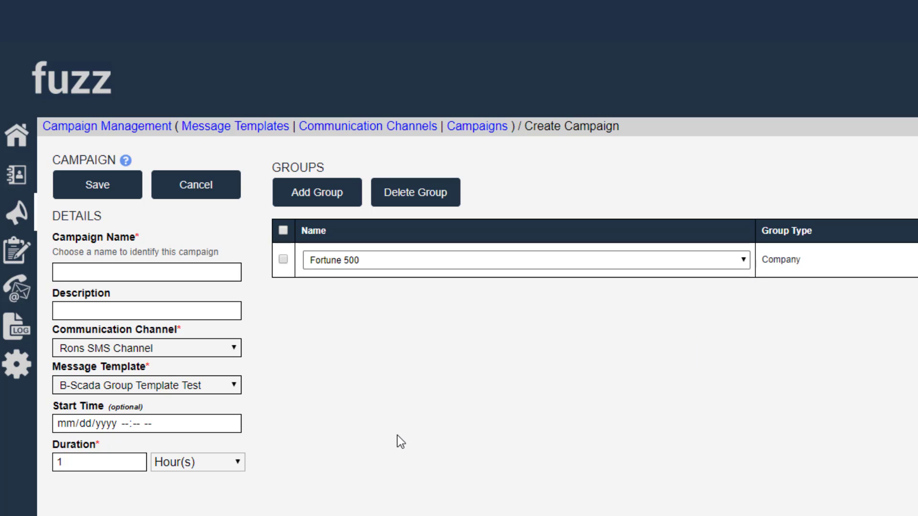
Name the campaign Template Test for F500.
{"action": "left_click", "coordinate": [194, 268]}
{"action": "type", "text": "Template Test "}
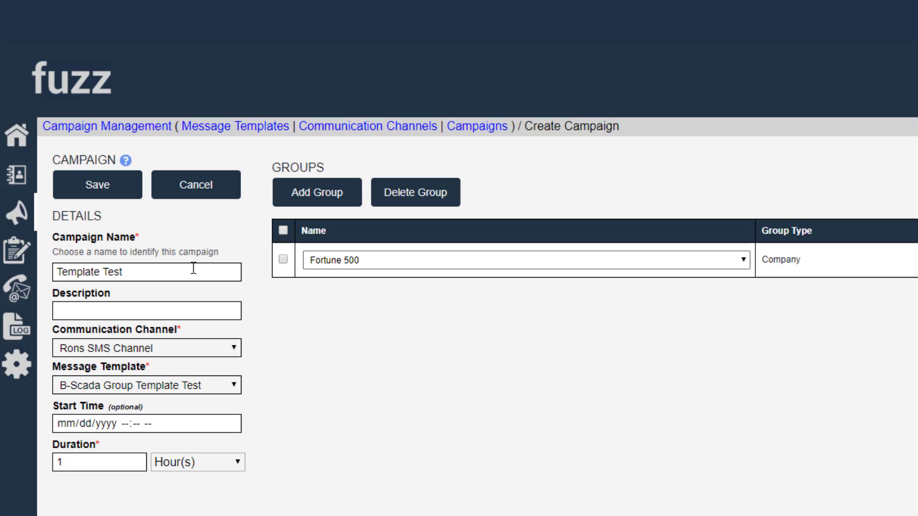
{"action": "type", "text": "for F500"}
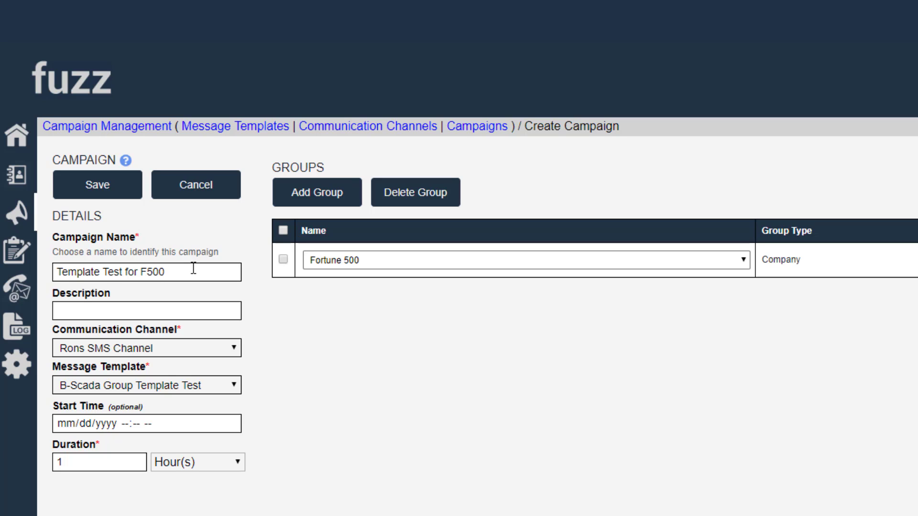